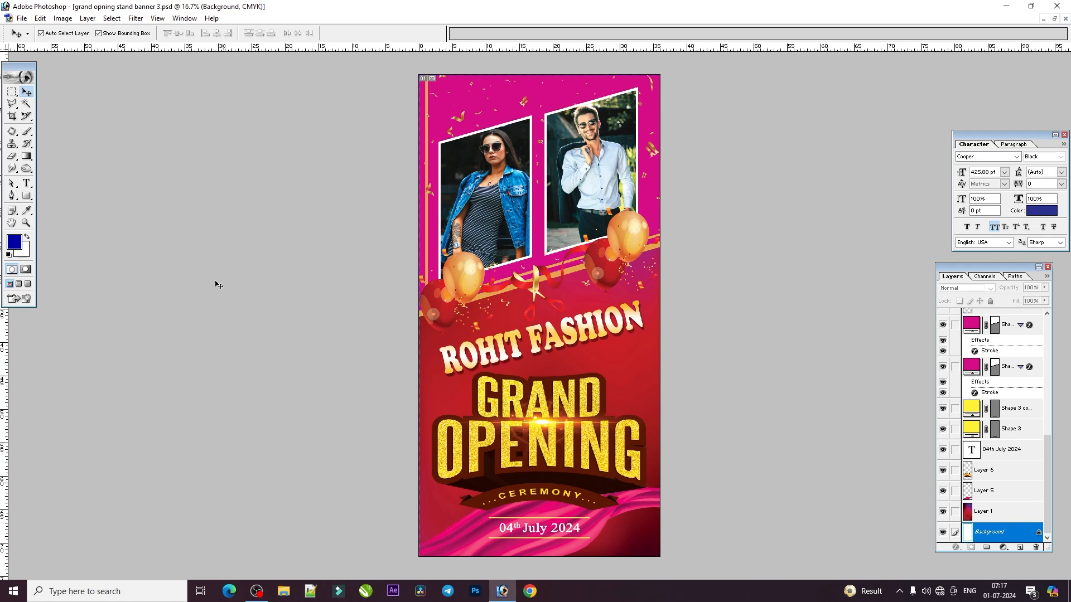
Review the banner's document width, height and resolution in Image Size, keeping the resolution unit at pixels/inch.
{"action": "left_click", "coordinate": [63, 18]}
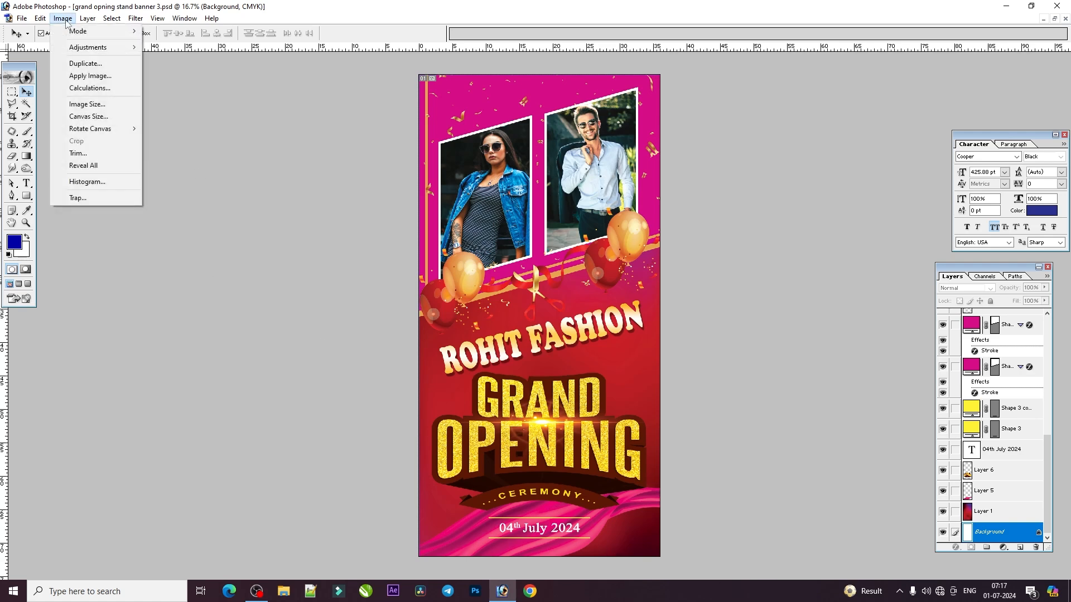
{"action": "left_click", "coordinate": [86, 104]}
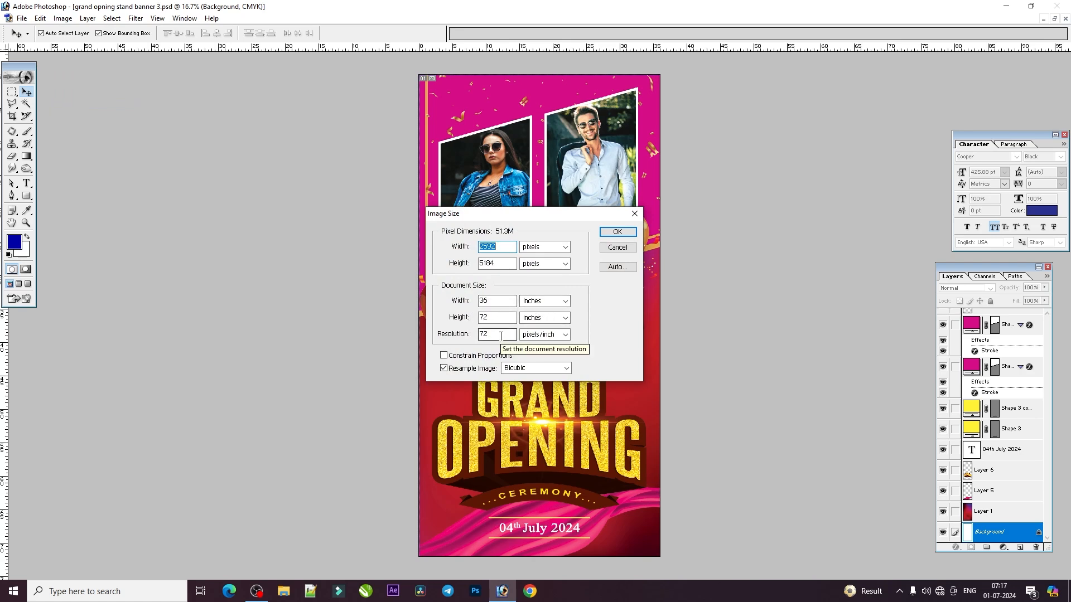
{"action": "left_click", "coordinate": [614, 233]}
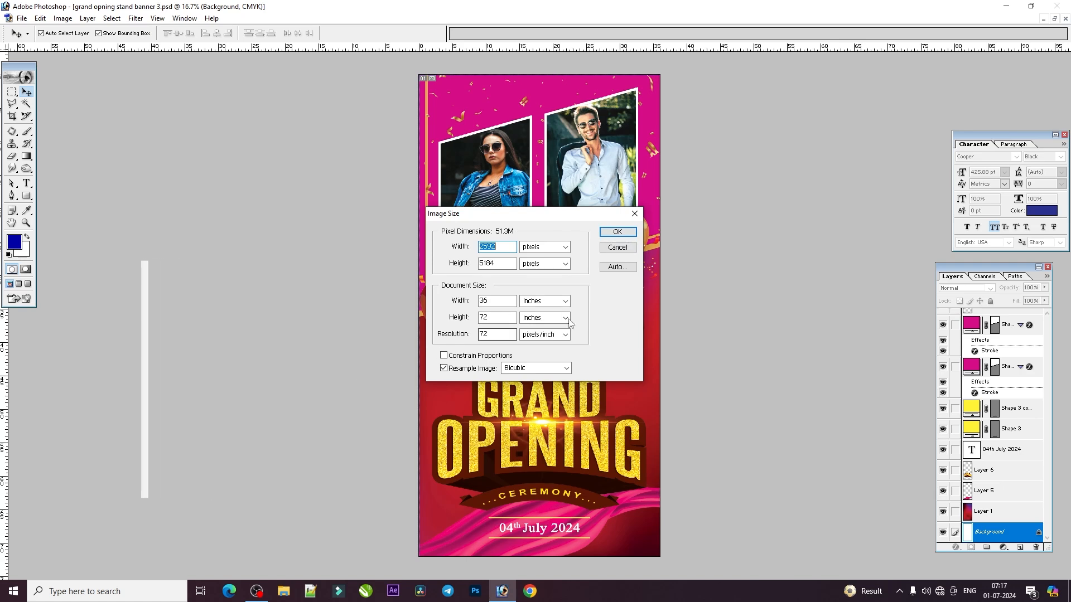
{"action": "left_click", "coordinate": [542, 336]}
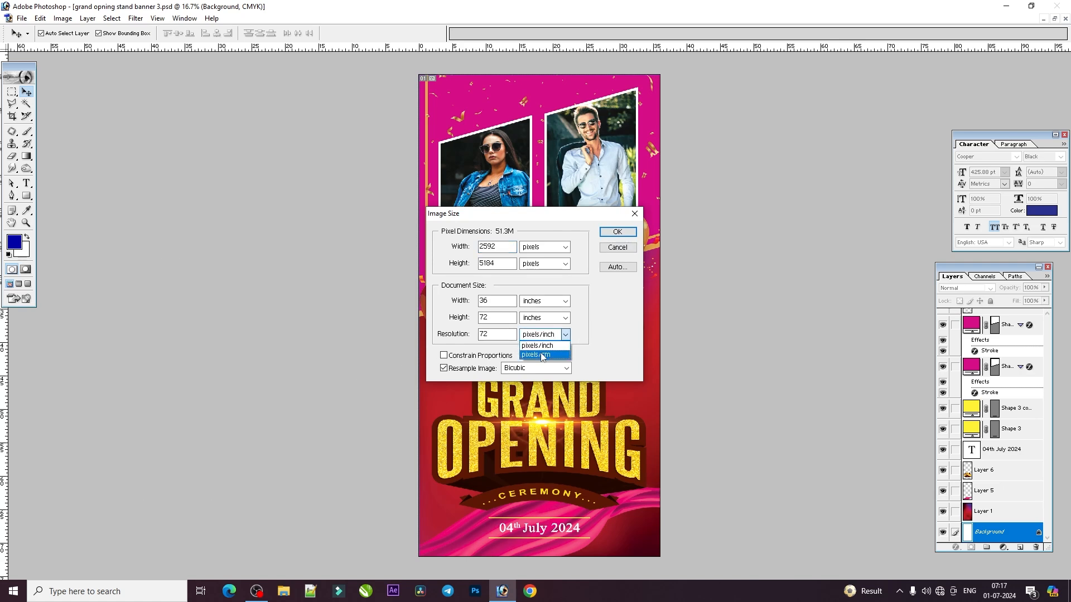
{"action": "left_click", "coordinate": [587, 346]}
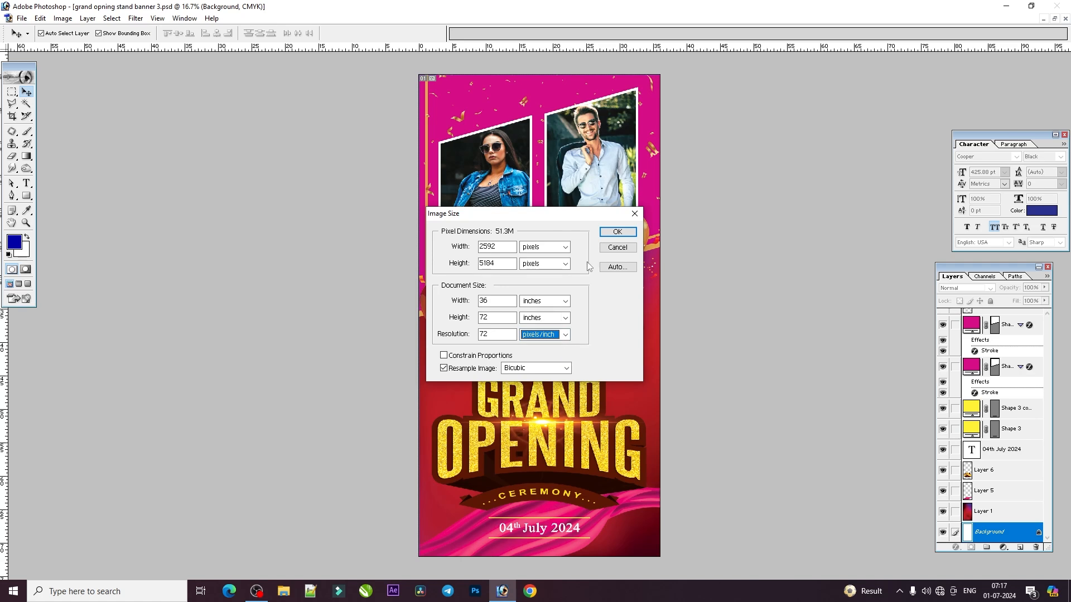
{"action": "left_click", "coordinate": [617, 231]}
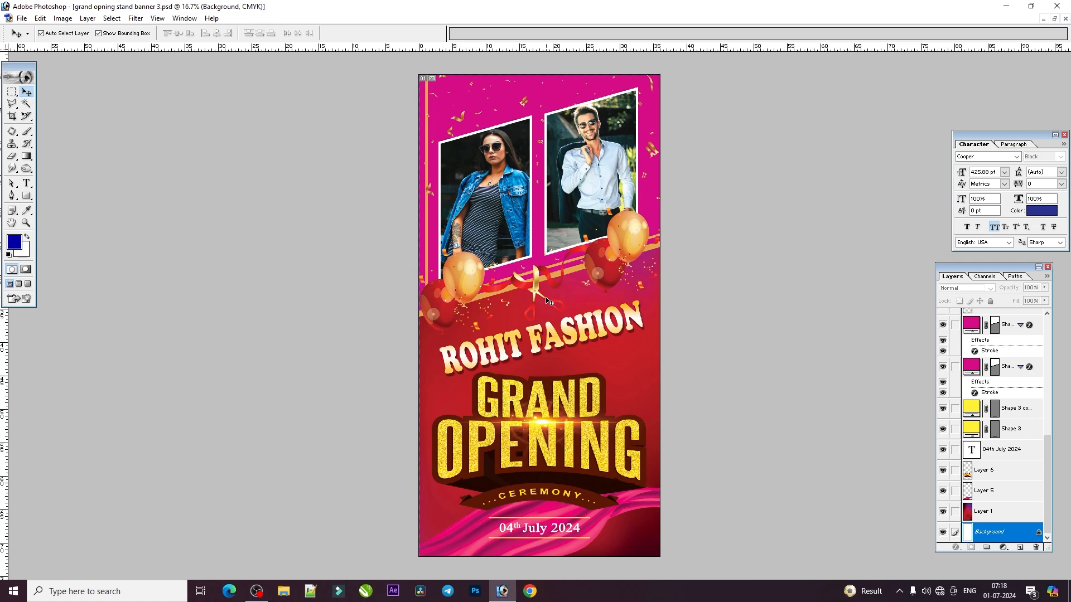
Reposition the woman's photo inside its slanted frame, and try shifting the man's photo before undoing that shift.
{"action": "left_click_drag", "start_coordinate": [502, 234], "coordinate": [514, 202]}
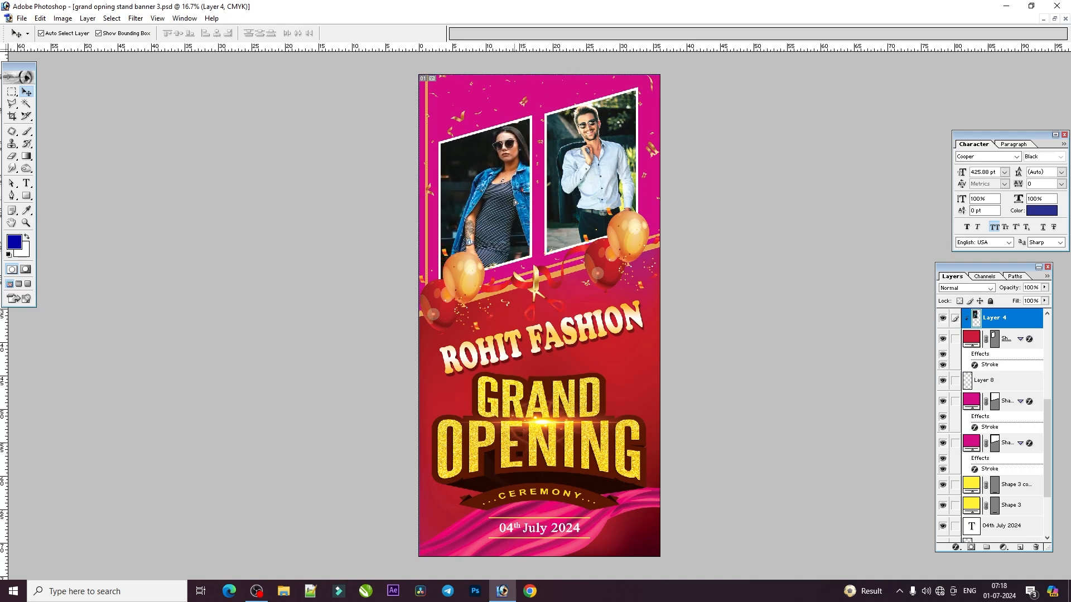
{"action": "mouse_move", "coordinate": [613, 184]}
{"action": "left_mouse_down"}
{"action": "mouse_move", "coordinate": [636, 184]}
{"action": "mouse_move", "coordinate": [600, 187]}
{"action": "left_mouse_up"}
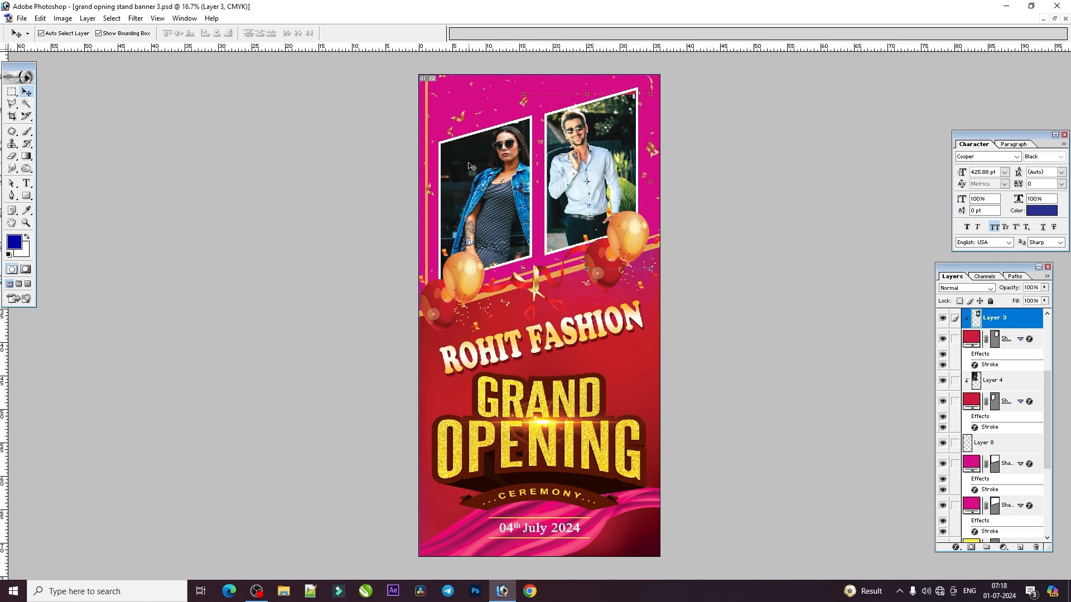
{"action": "key", "text": "ctrl+z"}
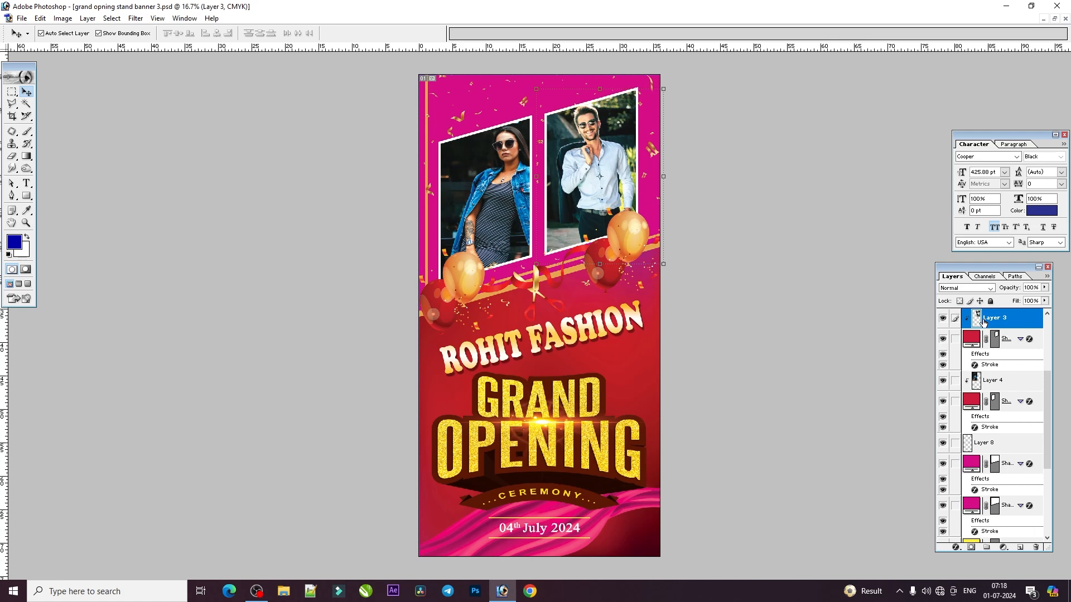
Restack the man's photo layer above Layer 7 and back below it, and clip it to its frame shape again.
{"action": "key", "text": "ctrl+bracketright"}
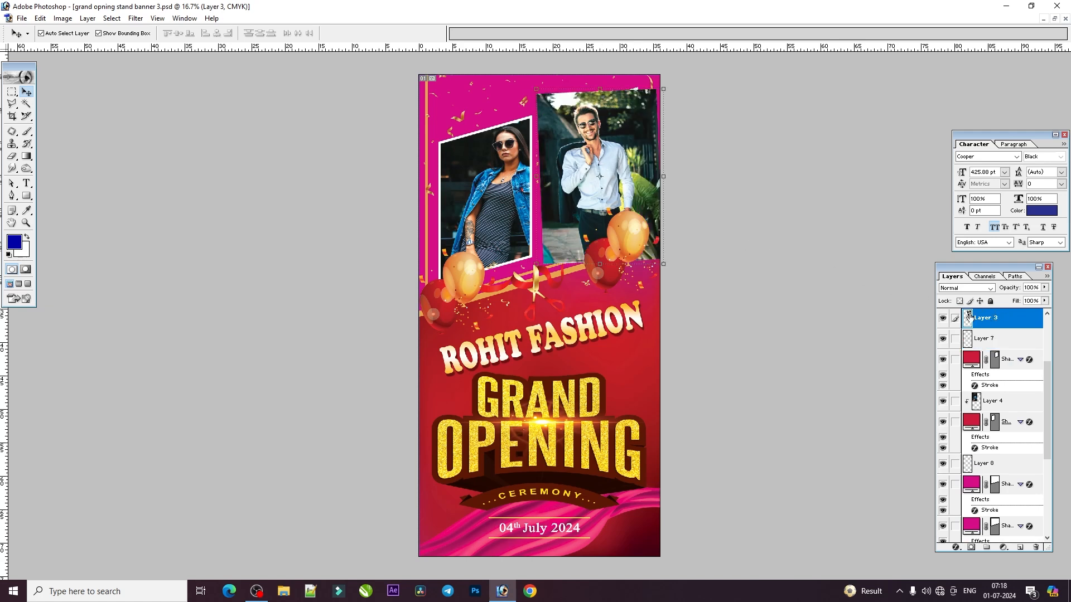
{"action": "key", "text": "ctrl+bracketleft"}
{"action": "key", "text": "ctrl+bracketright"}
{"action": "key", "text": "ctrl+bracketleft"}
{"action": "mouse_move", "coordinate": [613, 149]}
{"action": "left_mouse_down"}
{"action": "mouse_move", "coordinate": [604, 180]}
{"action": "mouse_move", "coordinate": [613, 161]}
{"action": "left_mouse_up"}
{"action": "key", "text": "ctrl+z"}
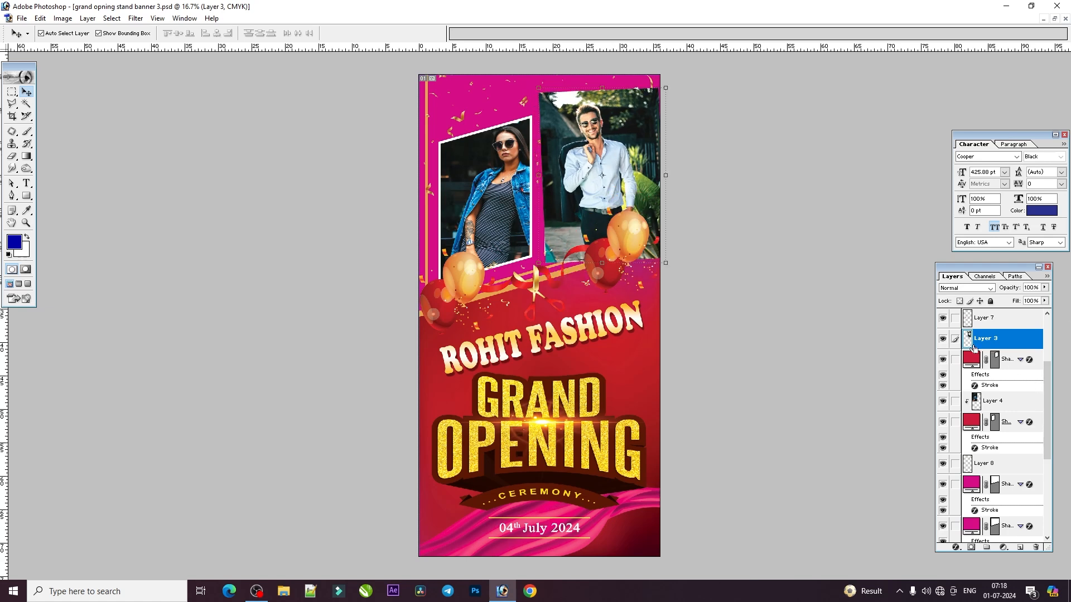
{"action": "left_click", "coordinate": [974, 349], "text": "alt"}
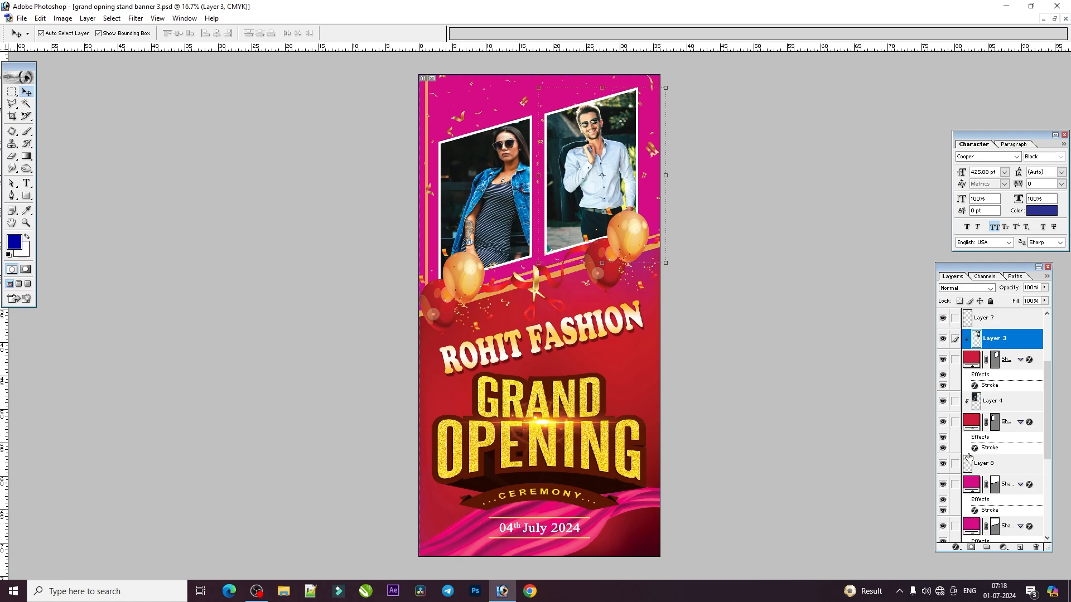
Release the man's photo from its frame's clipping mask and clip it again, repeating the toggle twice.
{"action": "left_click", "coordinate": [980, 349], "text": "alt"}
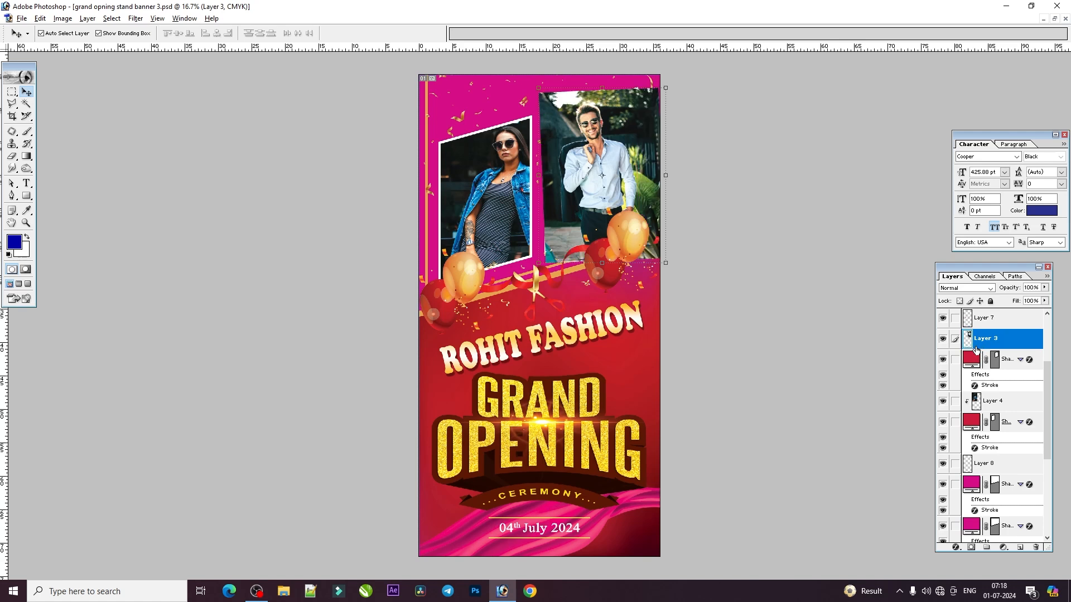
{"action": "left_click", "coordinate": [976, 350], "text": "alt"}
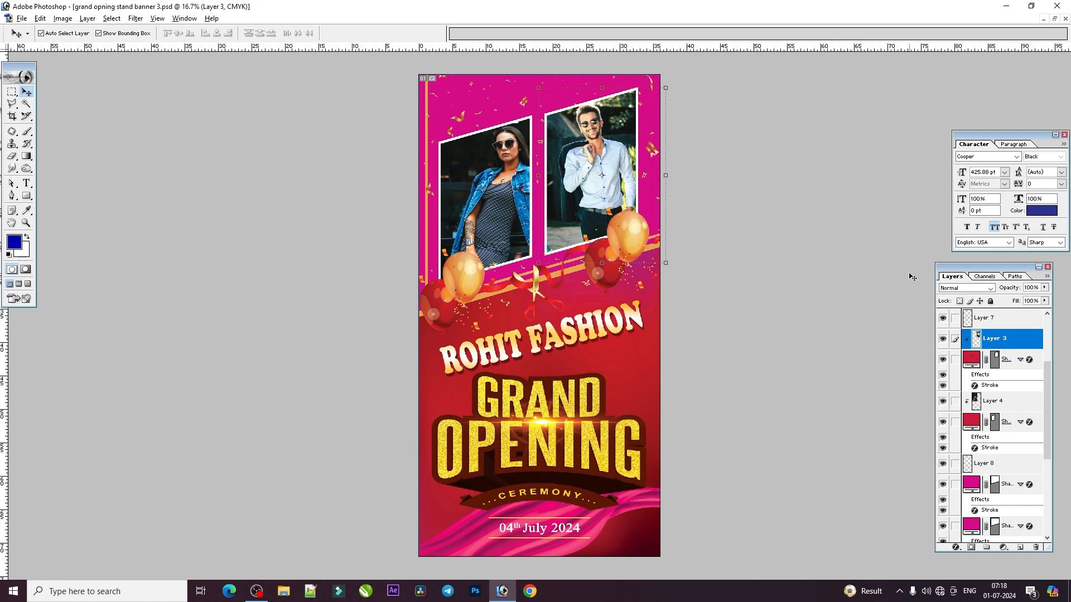
{"action": "left_click", "coordinate": [987, 350], "text": "alt"}
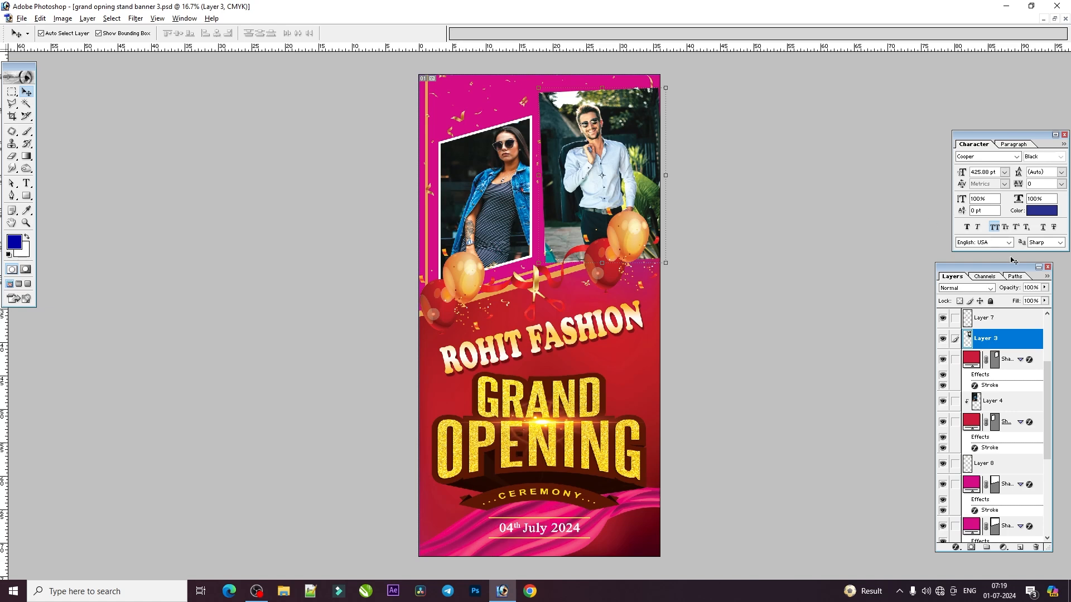
{"action": "left_click", "coordinate": [992, 350], "text": "alt"}
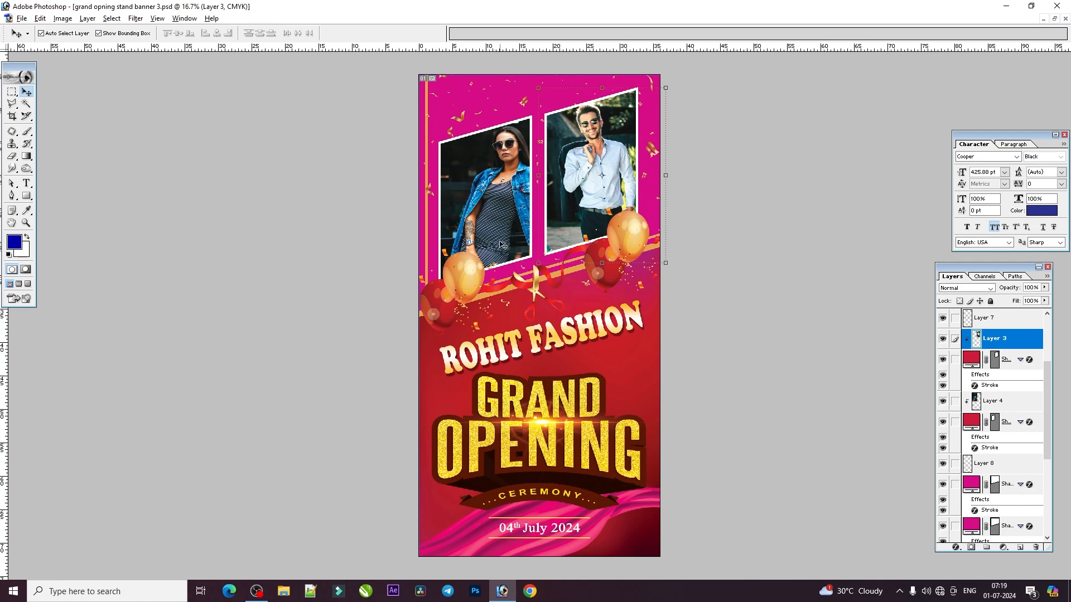
Try moving each of the two balloon groups, undoing each move, and select the scissors and ribbon layer.
{"action": "left_click_drag", "start_coordinate": [451, 298], "coordinate": [487, 277]}
{"action": "key", "text": "ctrl+z"}
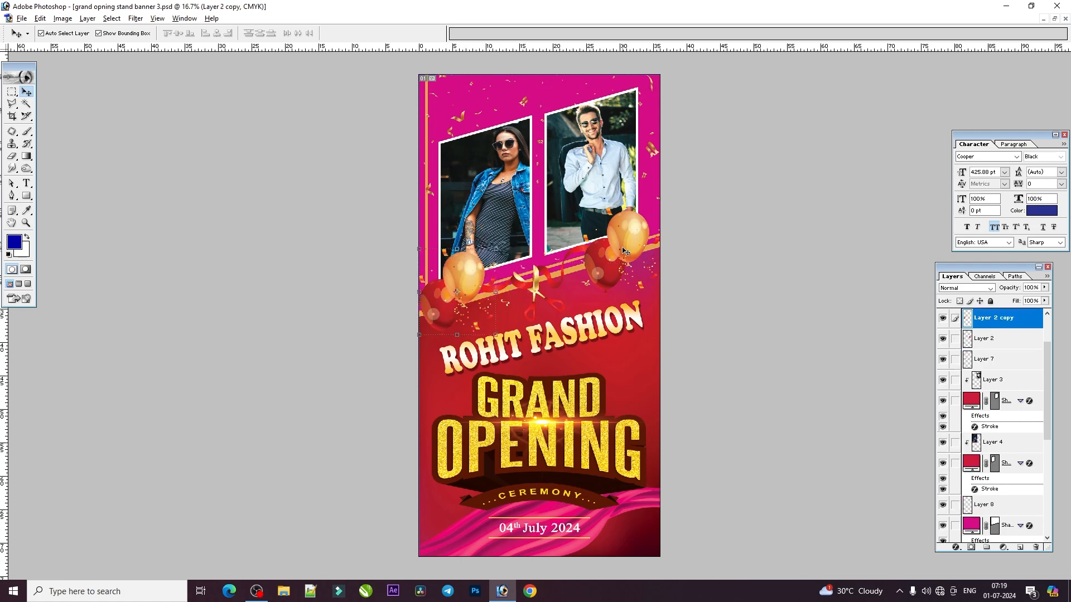
{"action": "left_click_drag", "start_coordinate": [622, 247], "coordinate": [575, 261]}
{"action": "key", "text": "ctrl+z"}
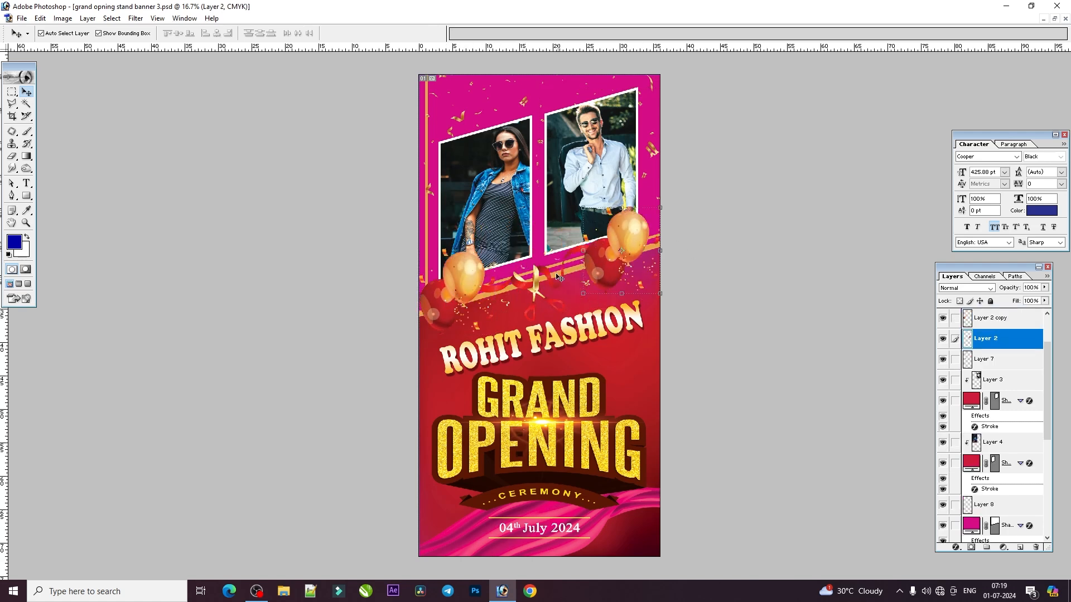
{"action": "left_click", "coordinate": [538, 286]}
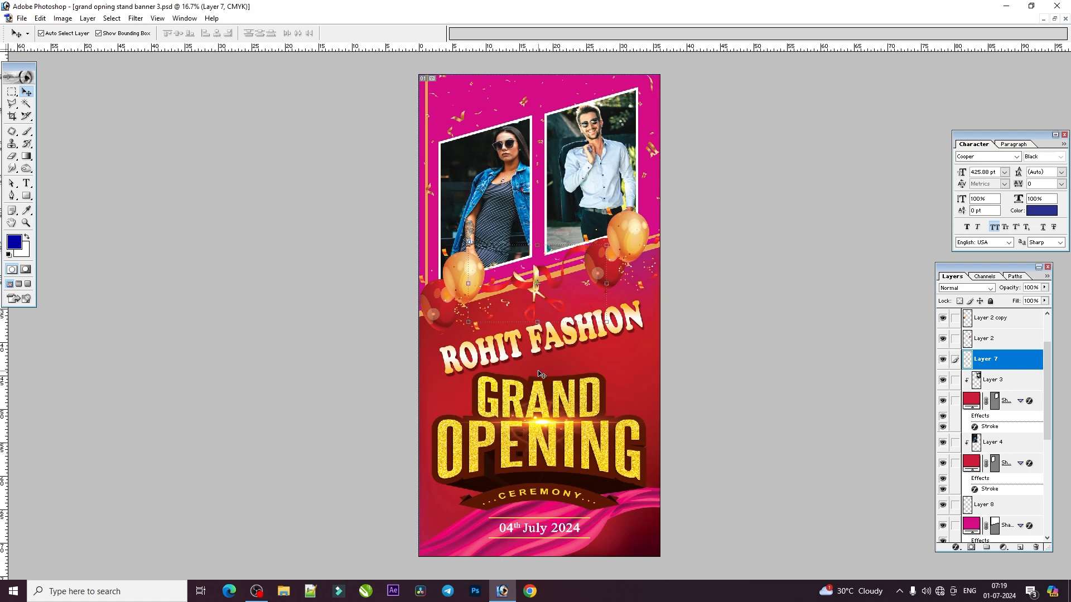
Try moving the ROHIT FASHION text and the GRAND OPENING artwork, undoing each move.
{"action": "left_click_drag", "start_coordinate": [527, 340], "coordinate": [563, 343]}
{"action": "key", "text": "ctrl+z"}
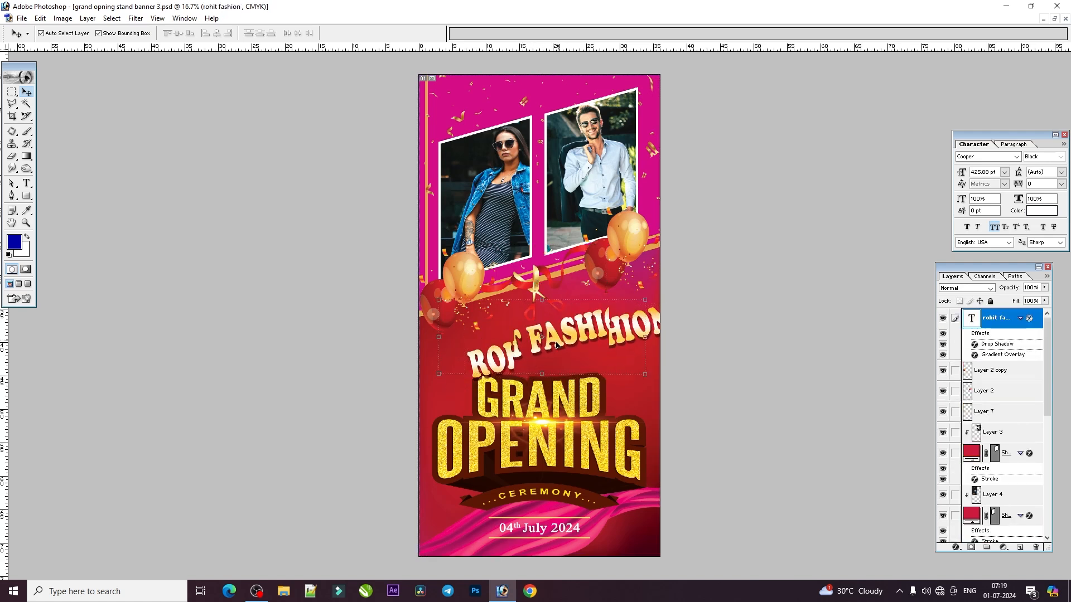
{"action": "left_click_drag", "start_coordinate": [550, 422], "coordinate": [662, 413]}
{"action": "key", "text": "ctrl+z"}
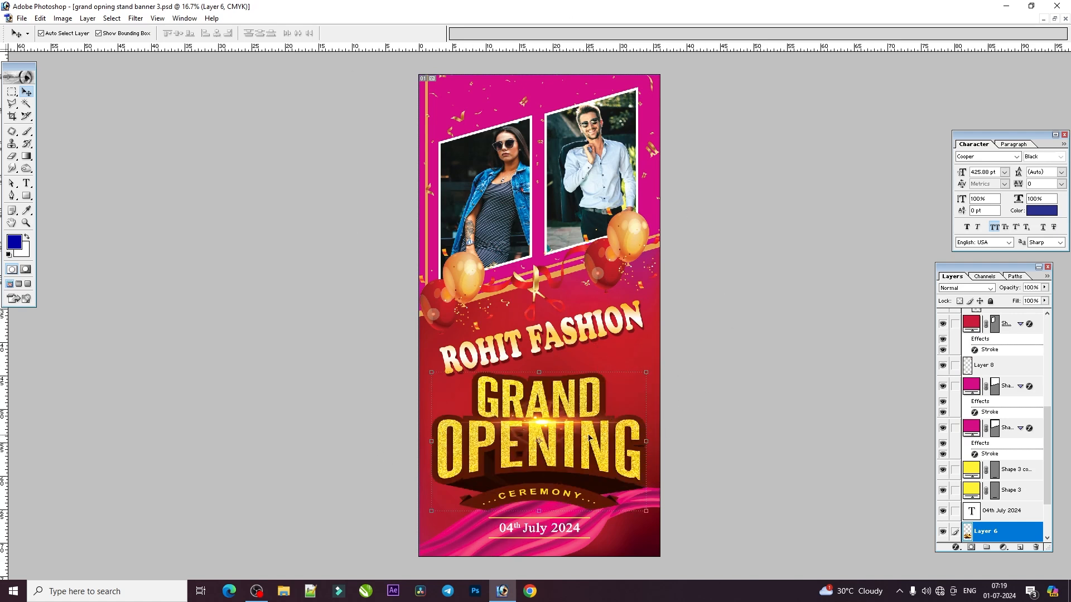
Adjust the position of the balloon group beneath the woman's photo slightly.
{"action": "key", "text": "ctrl+minus"}
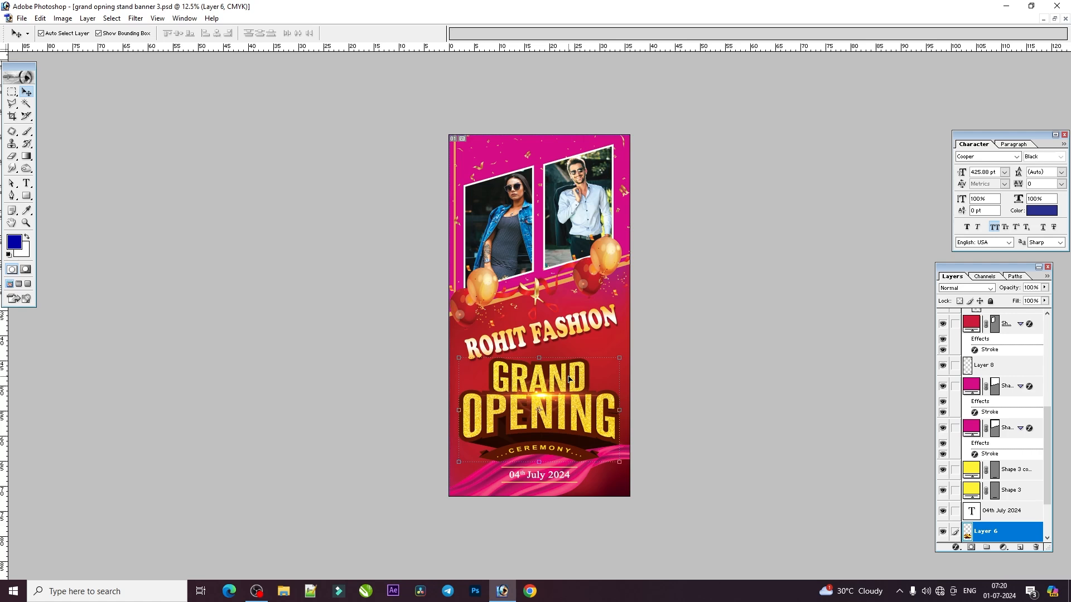
{"action": "left_click", "coordinate": [492, 288]}
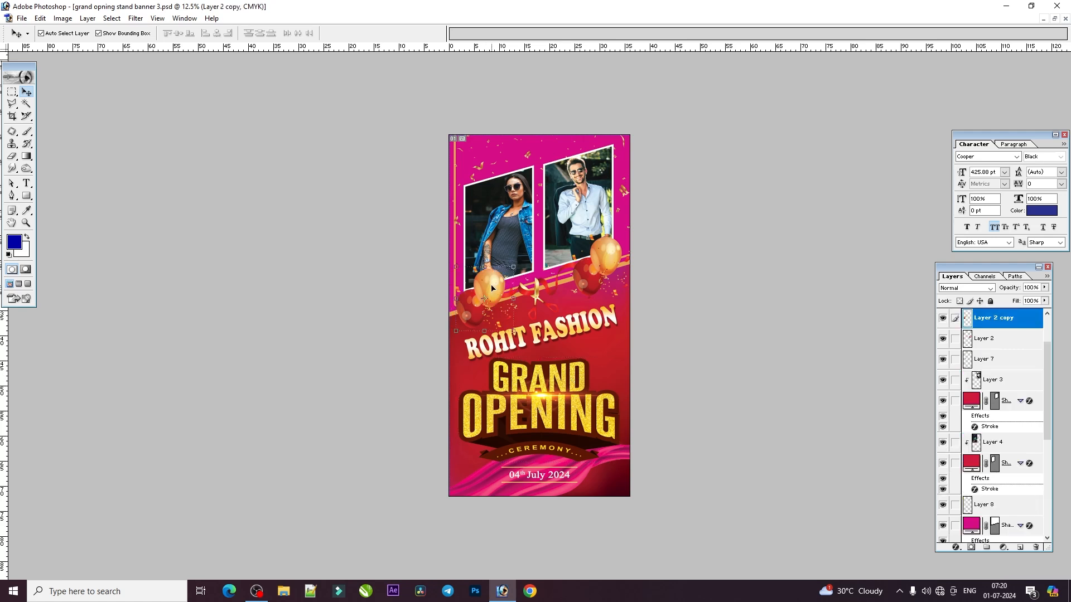
{"action": "left_click_drag", "start_coordinate": [485, 288], "coordinate": [481, 285]}
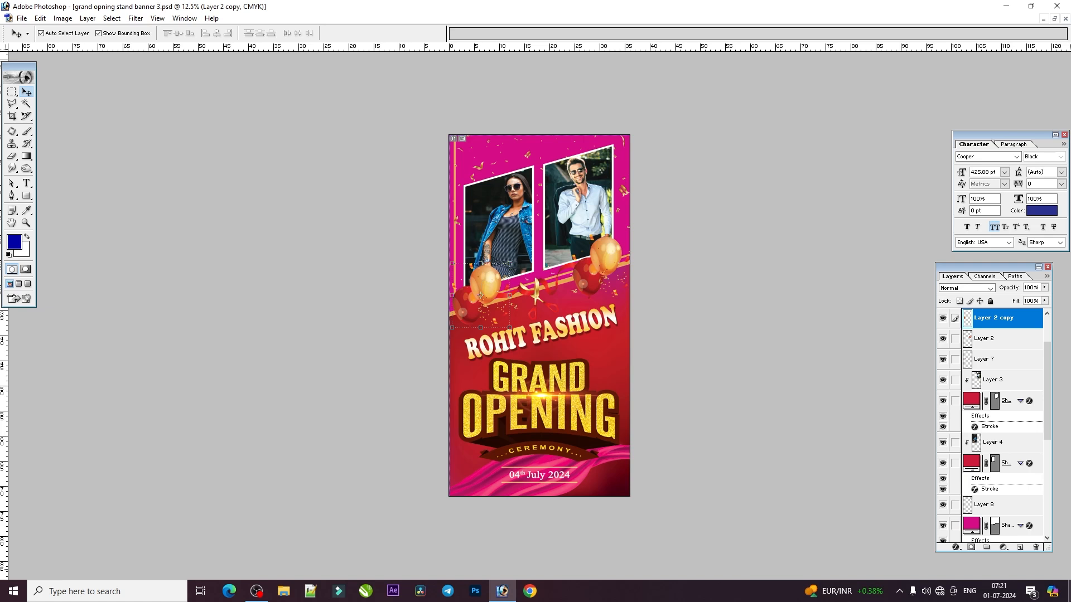
Examine the balloons, scissors, ribbon and photos of the banner up close.
{"action": "left_click", "coordinate": [520, 411]}
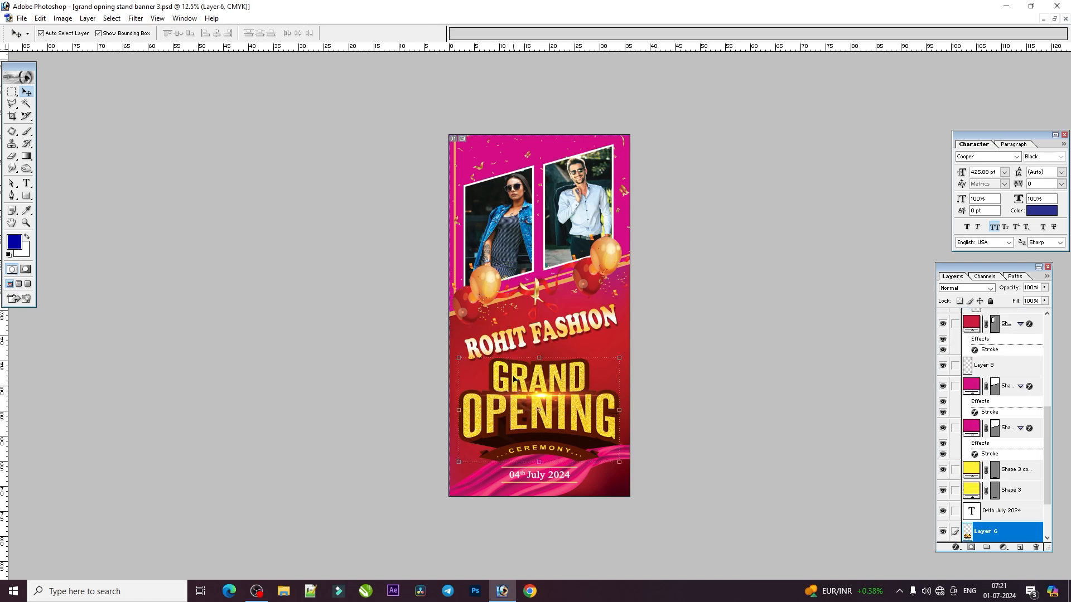
{"action": "key", "text": "ctrl+plus"}
{"action": "key", "text": "ctrl+plus"}
{"action": "key", "text": "ctrl+plus"}
{"action": "key", "text": "ctrl+plus"}
{"action": "key", "text": "ctrl+plus"}
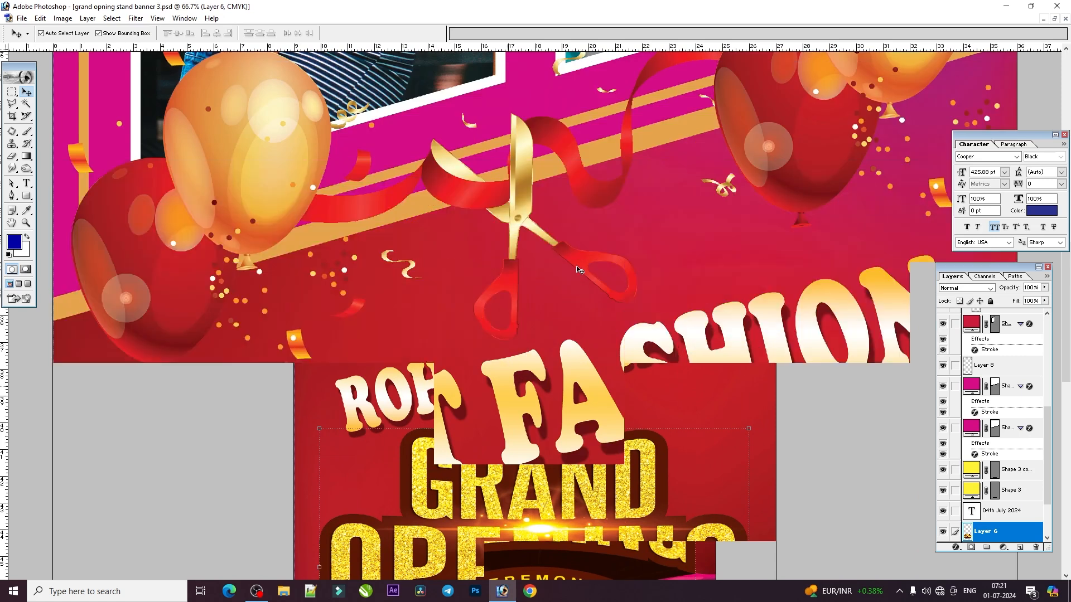
{"action": "scroll", "coordinate": [564, 208], "scroll_direction": "up", "scroll_amount": 8}
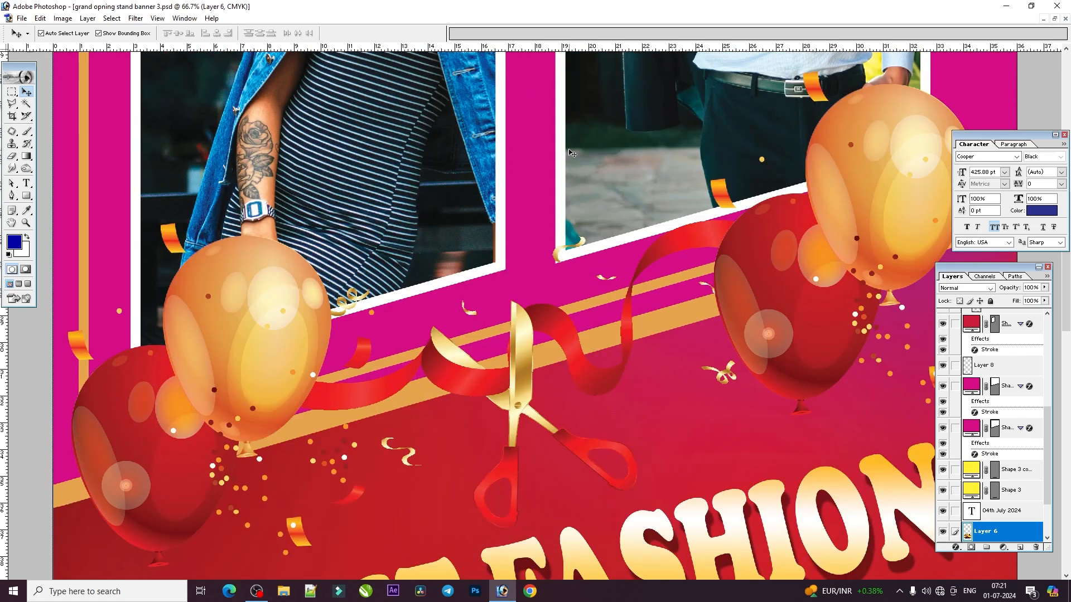
{"action": "scroll", "coordinate": [692, 147], "scroll_direction": "up", "scroll_amount": 2}
{"action": "key", "text": "ctrl+minus"}
{"action": "key", "text": "ctrl+minus"}
{"action": "key", "text": "ctrl+minus"}
{"action": "key", "text": "ctrl+minus"}
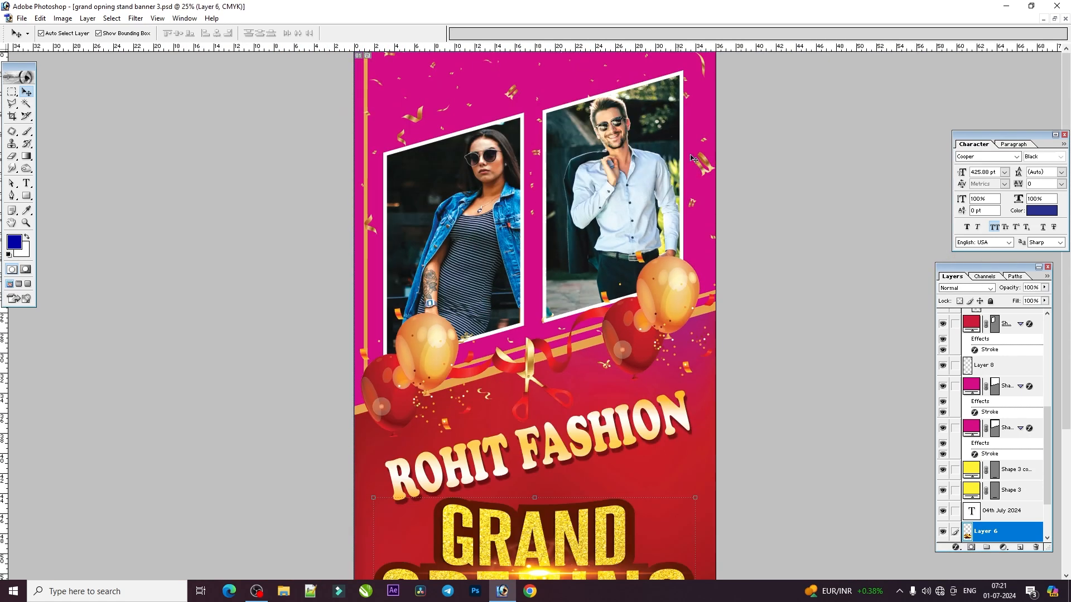
Close the banner 3 document, saving its changes, and select the Background layer in grand opning stand banner 2.psd.
{"action": "left_click", "coordinate": [1066, 18]}
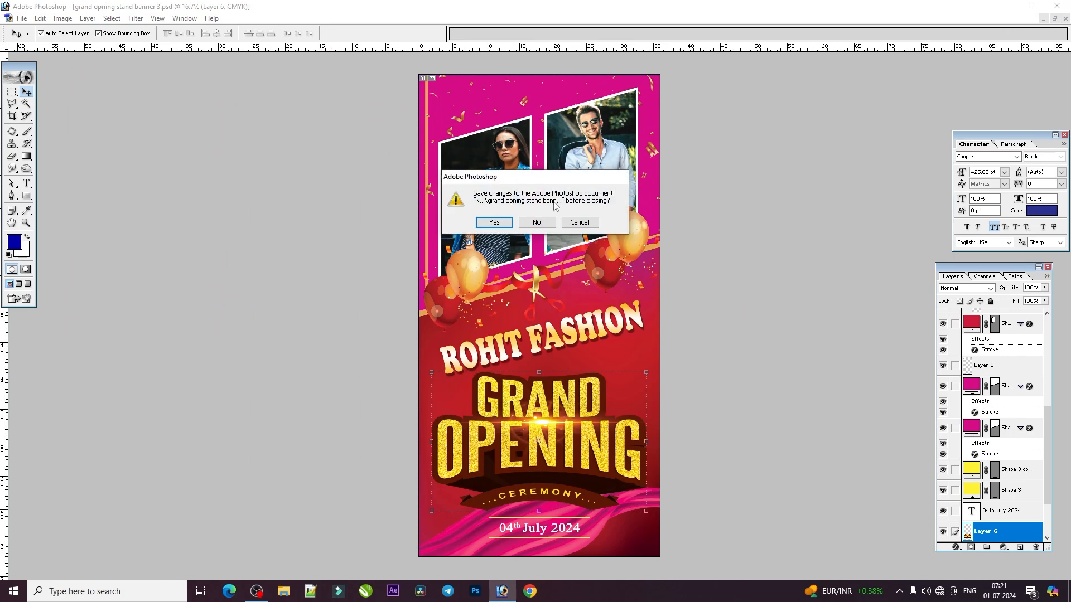
{"action": "left_click", "coordinate": [495, 223]}
{"action": "right_click", "coordinate": [563, 241]}
{"action": "left_click", "coordinate": [594, 273]}
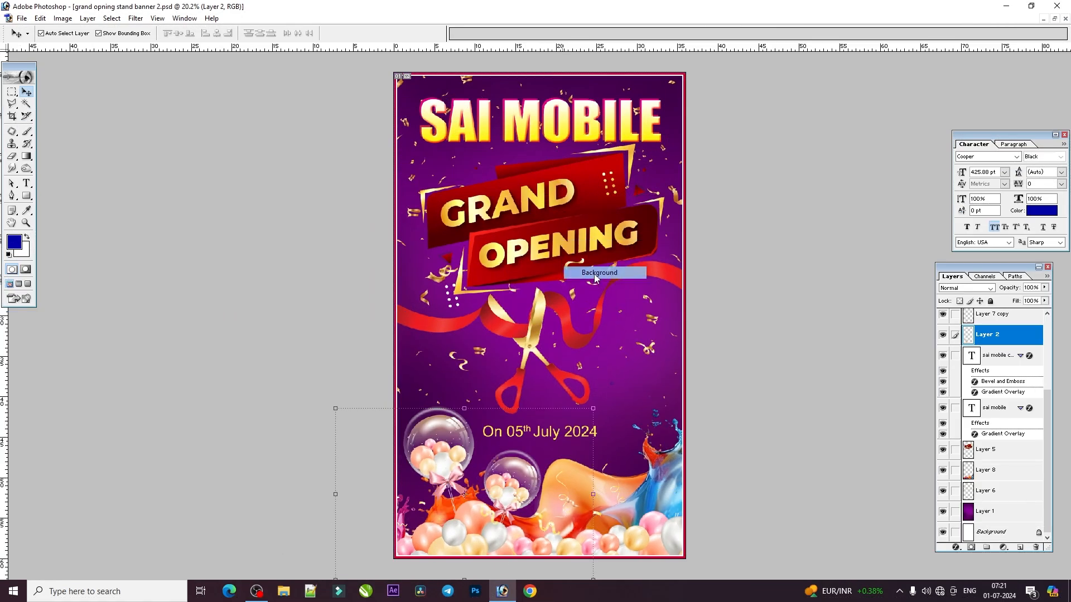
{"action": "scroll", "coordinate": [523, 170], "scroll_direction": "down", "scroll_amount": 2}
{"action": "scroll", "coordinate": [581, 206], "scroll_direction": "up", "scroll_amount": 1}
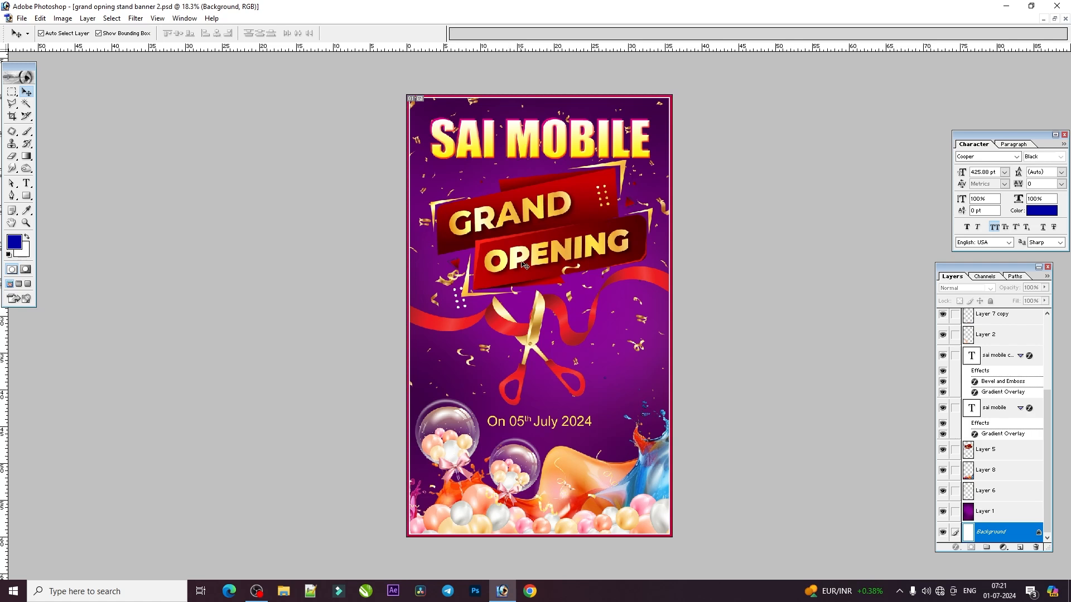
Replace SAI and the following space with RAM in the front copy of the headline text, making it RAMMOBILE.
{"action": "left_click", "coordinate": [562, 138]}
{"action": "left_click_drag", "start_coordinate": [560, 136], "coordinate": [539, 144]}
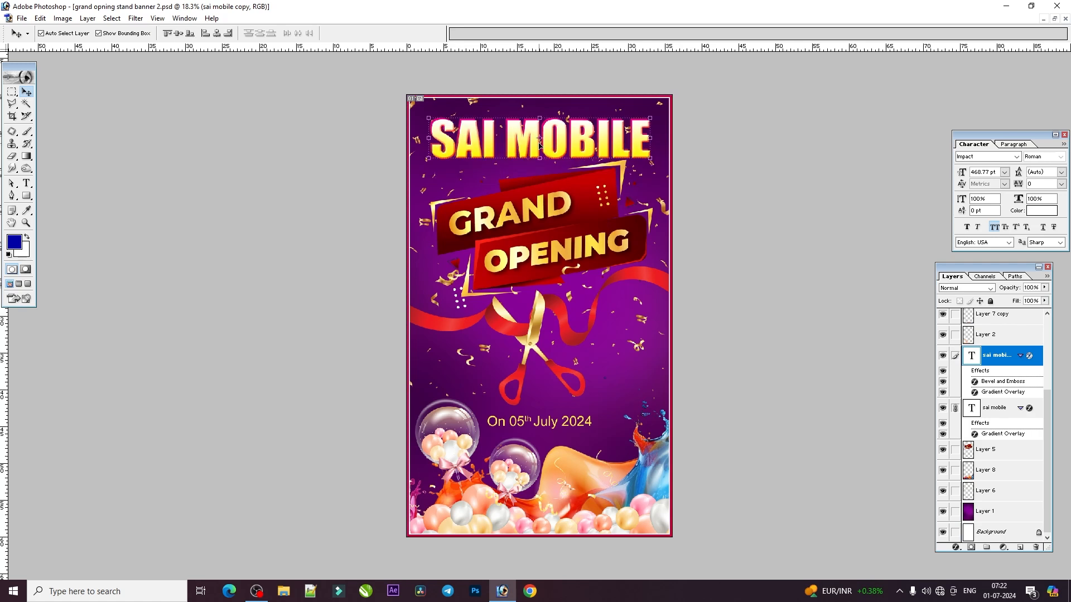
{"action": "left_click", "coordinate": [26, 183]}
{"action": "left_click", "coordinate": [513, 144]}
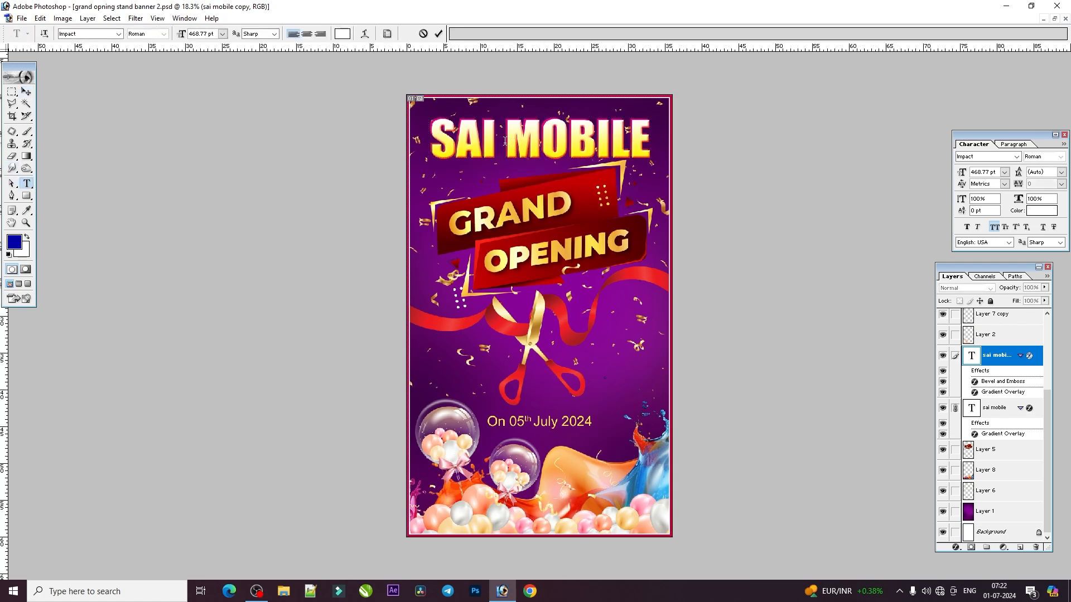
{"action": "left_click_drag", "start_coordinate": [505, 140], "coordinate": [347, 162]}
{"action": "type", "text": "RAM"}
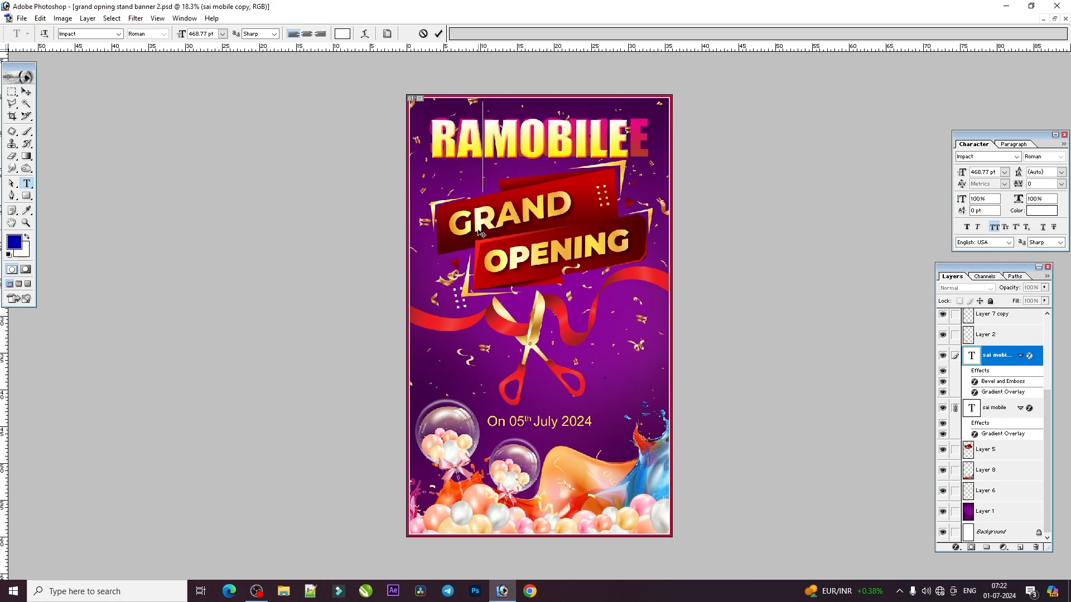
{"action": "key", "text": "ctrl+Return"}
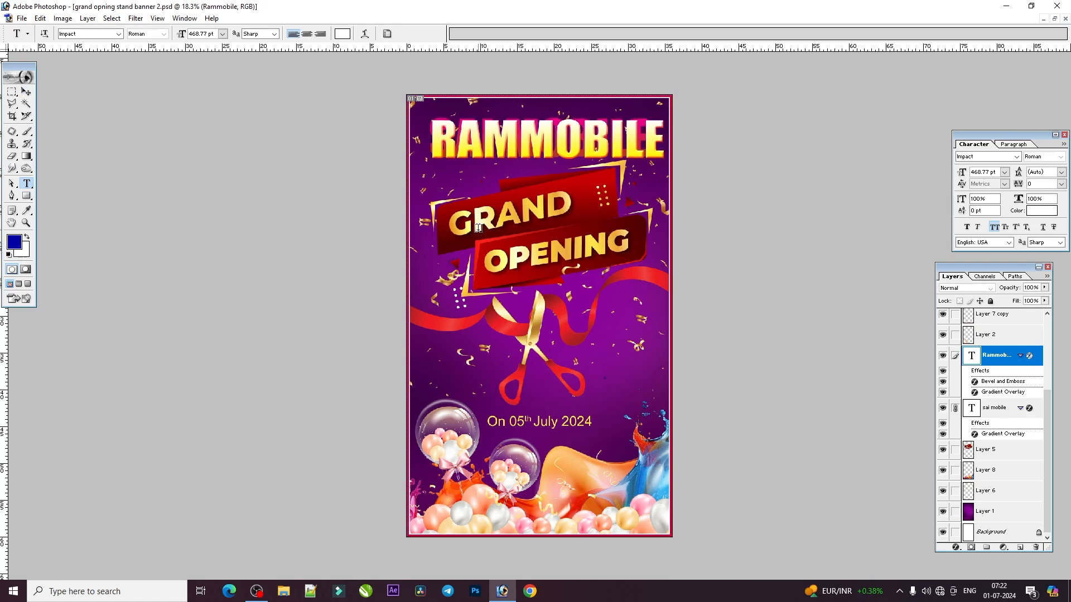
Insert a space between RAM and MOBILE in the front headline copy and commit the text edit.
{"action": "key", "text": "ctrl+plus"}
{"action": "key", "text": "ctrl+plus"}
{"action": "left_click_drag", "start_coordinate": [605, 81], "coordinate": [589, 447]}
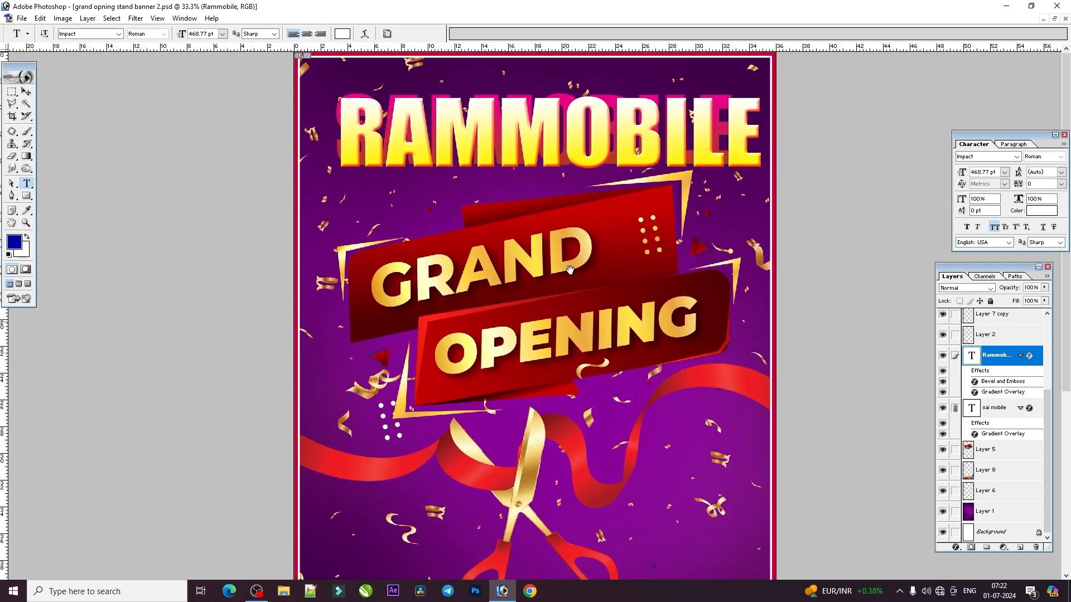
{"action": "left_click", "coordinate": [493, 142]}
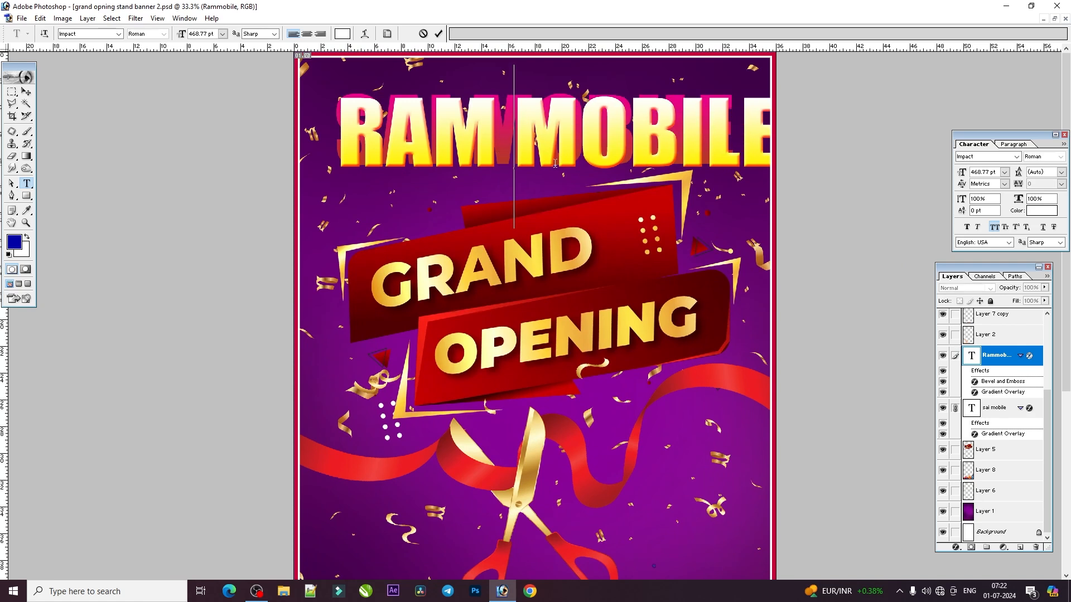
{"action": "left_click", "coordinate": [26, 92]}
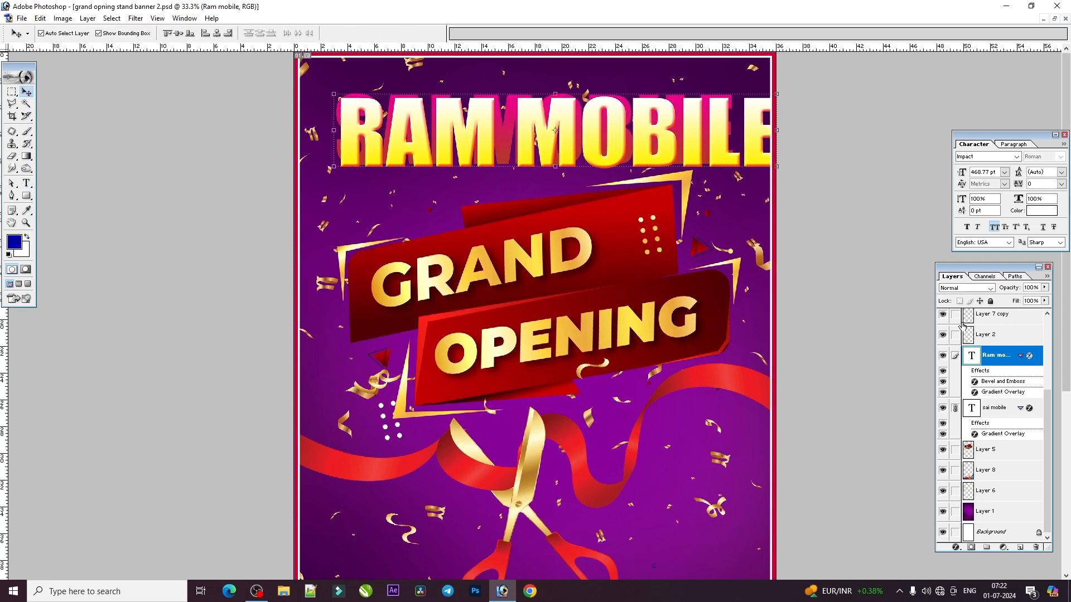
Replace SAI with Ram in the rear headline copy, hiding the front Ram mobile layer during the edit and showing it again.
{"action": "left_click", "coordinate": [942, 355]}
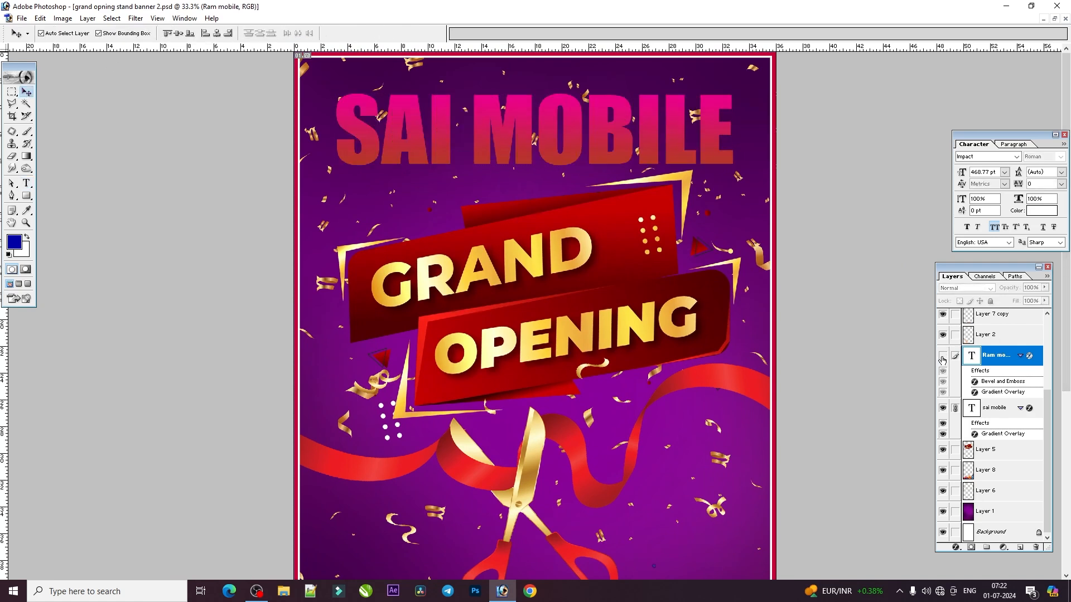
{"action": "left_click", "coordinate": [26, 183]}
{"action": "double_click", "coordinate": [972, 408]}
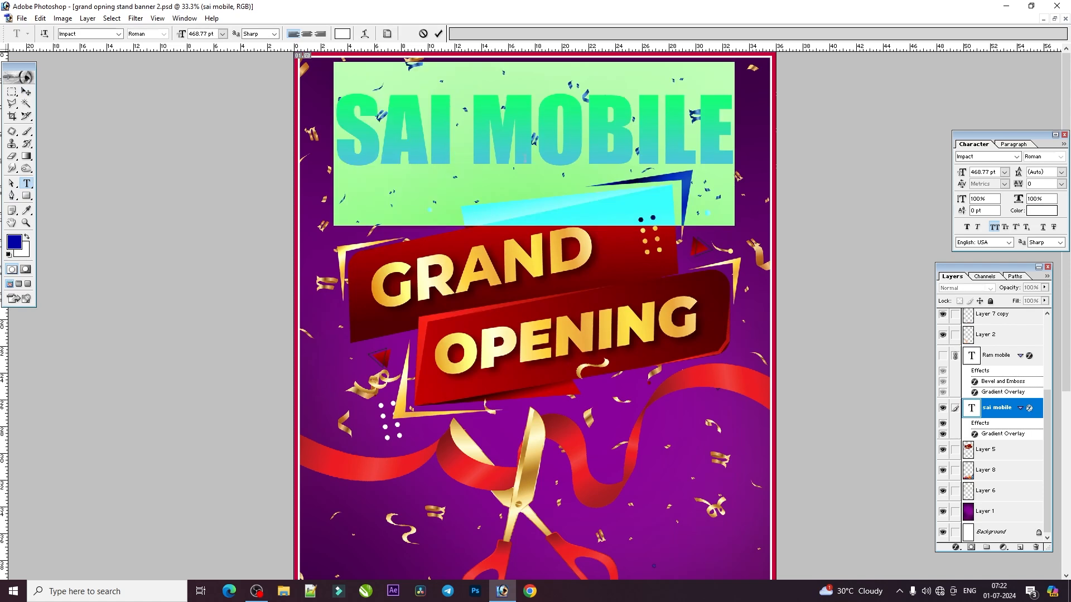
{"action": "left_click_drag", "start_coordinate": [446, 150], "coordinate": [345, 159]}
{"action": "type", "text": "Ram"}
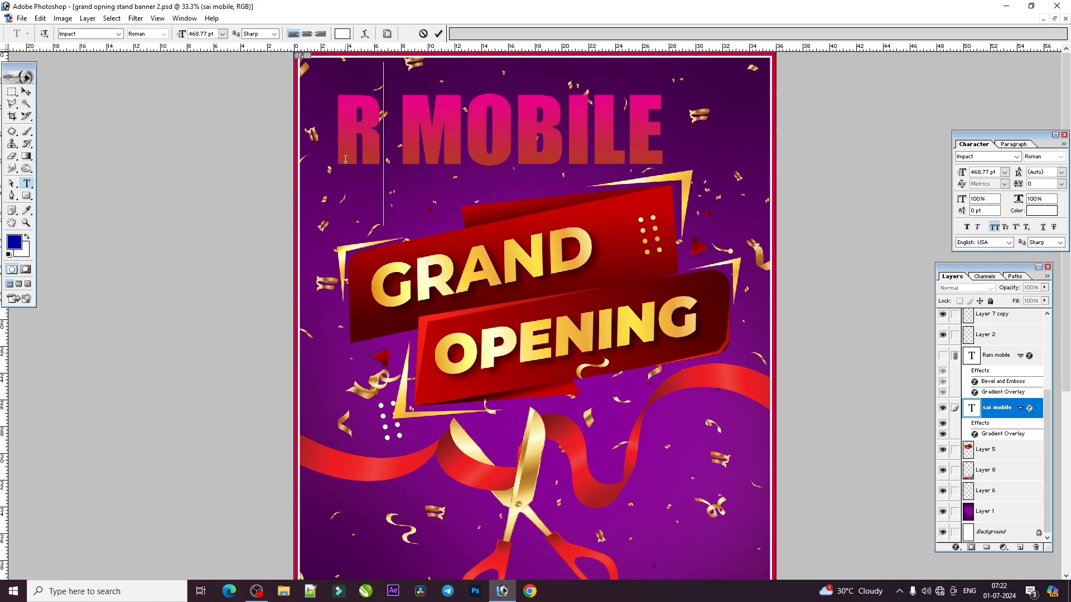
{"action": "left_click", "coordinate": [942, 357]}
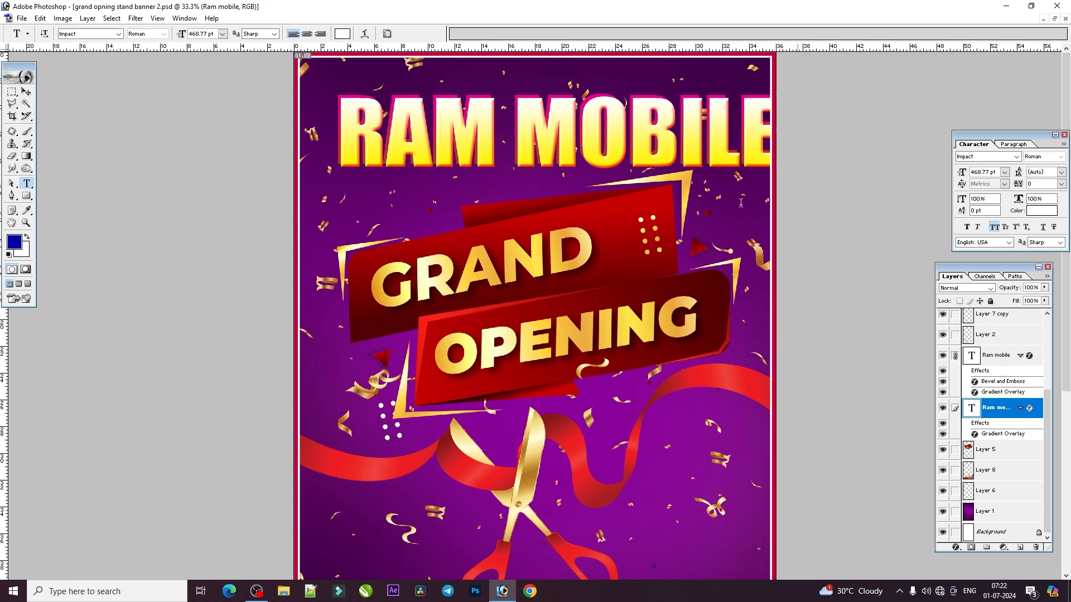
Scale the linked RAM MOBILE headline copies down to about 444 pt and centre them within the banner's width.
{"action": "left_click", "coordinate": [26, 92]}
{"action": "left_click_drag", "start_coordinate": [777, 166], "coordinate": [757, 170]}
{"action": "key", "text": "Return"}
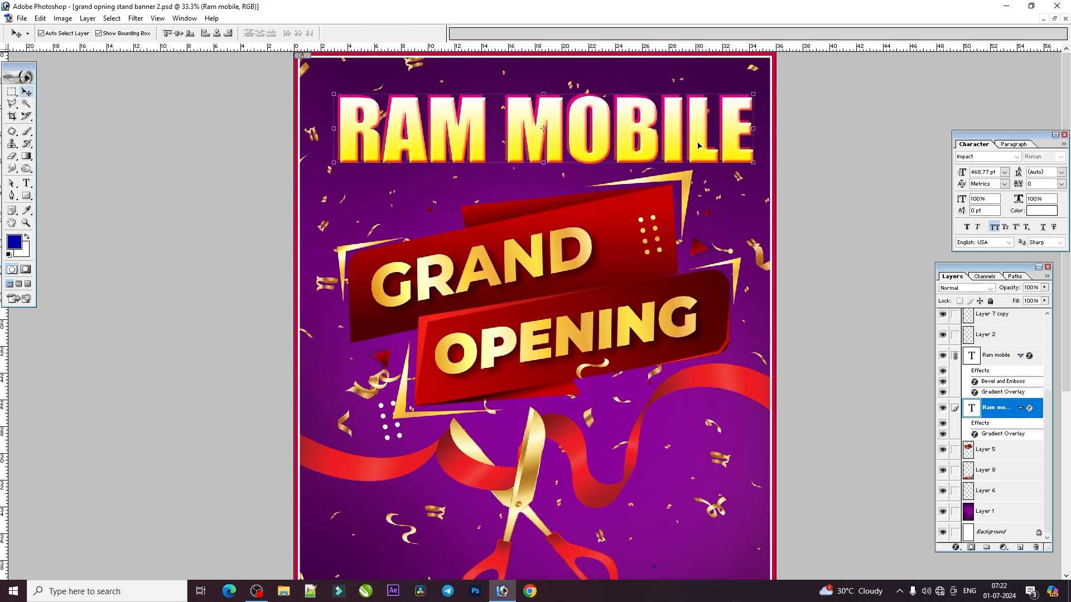
{"action": "left_click_drag", "start_coordinate": [698, 144], "coordinate": [692, 137]}
{"action": "key", "text": "ctrl+minus"}
{"action": "key", "text": "Down"}
{"action": "key", "text": "Down"}
{"action": "key", "text": "Down"}
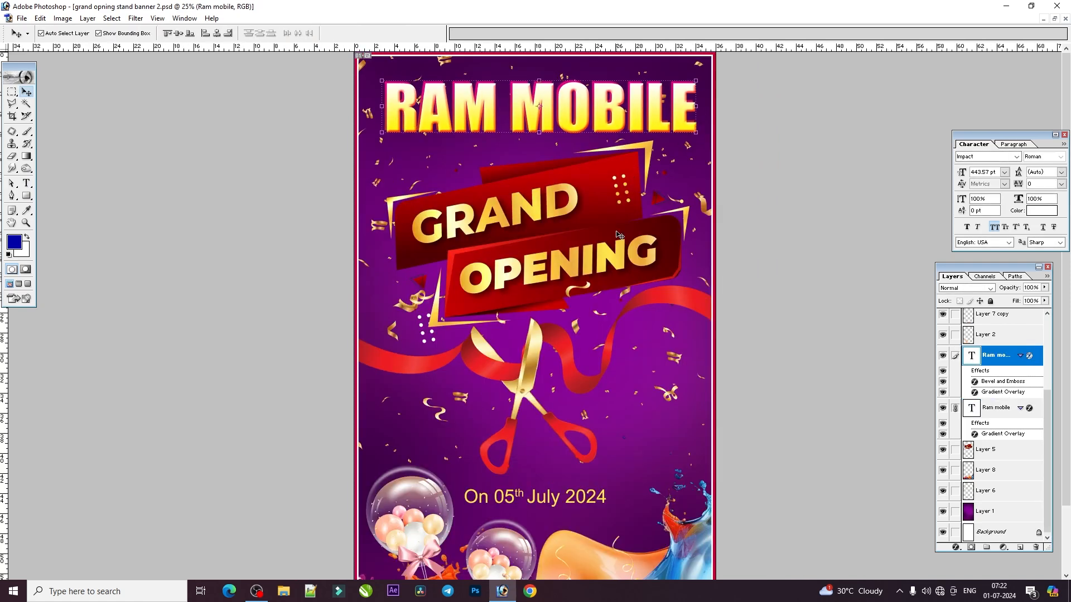
Move the 05th July 2024 date line slightly up toward the scissors, and undo a trial scaling of it to 75.3%.
{"action": "left_click", "coordinate": [564, 430]}
{"action": "scroll", "coordinate": [564, 427], "scroll_direction": "down", "scroll_amount": 3}
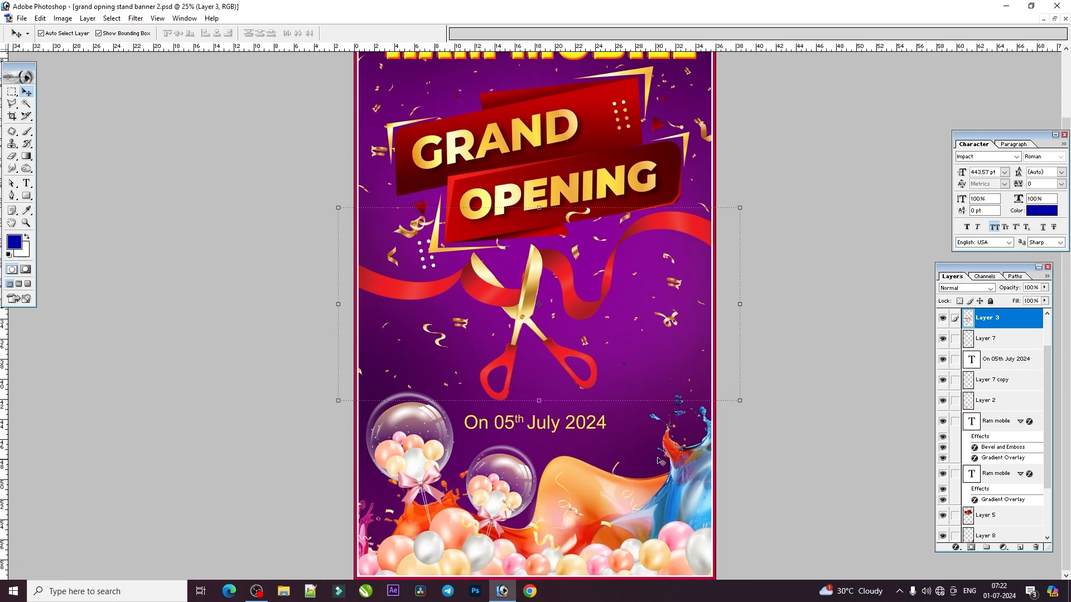
{"action": "left_click", "coordinate": [607, 427]}
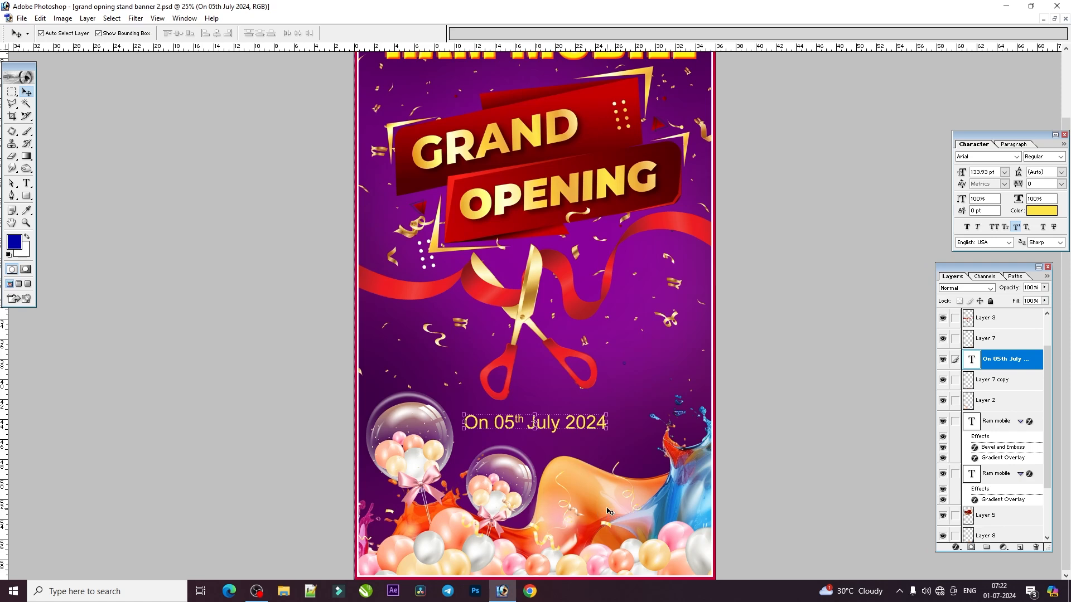
{"action": "mouse_move", "coordinate": [575, 421]}
{"action": "left_mouse_down"}
{"action": "mouse_move", "coordinate": [575, 410]}
{"action": "mouse_move", "coordinate": [589, 425]}
{"action": "left_mouse_up"}
{"action": "key", "text": "Return"}
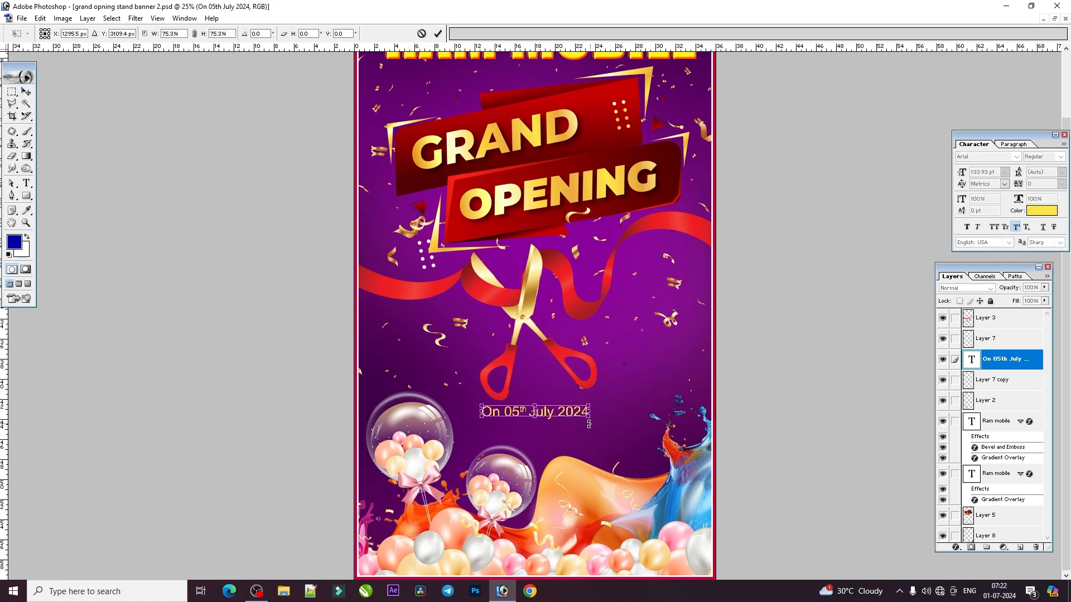
{"action": "key", "text": "ctrl+minus"}
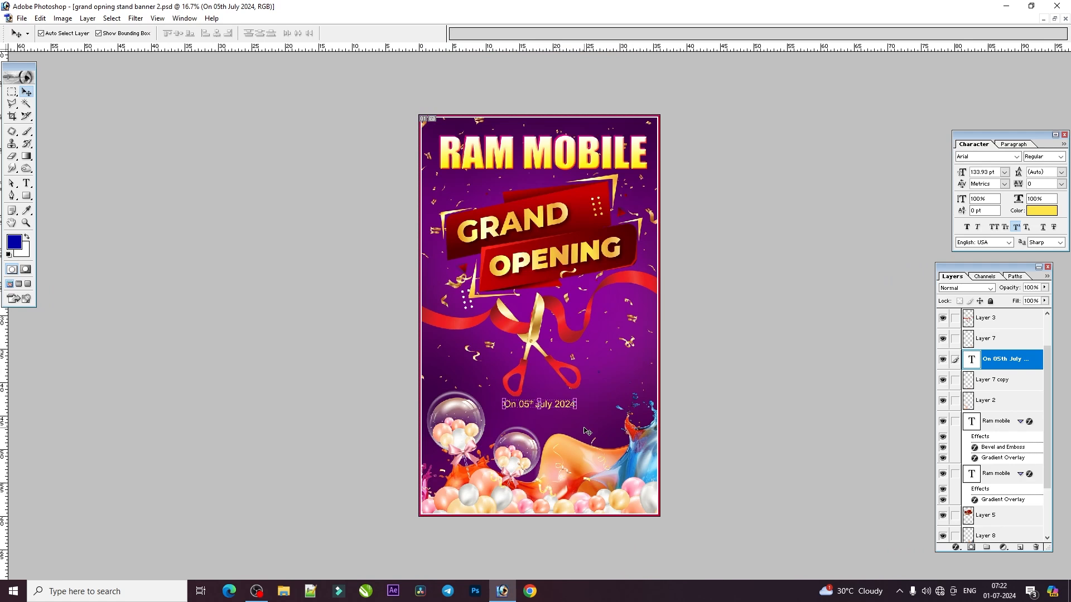
{"action": "key", "text": "ctrl+z"}
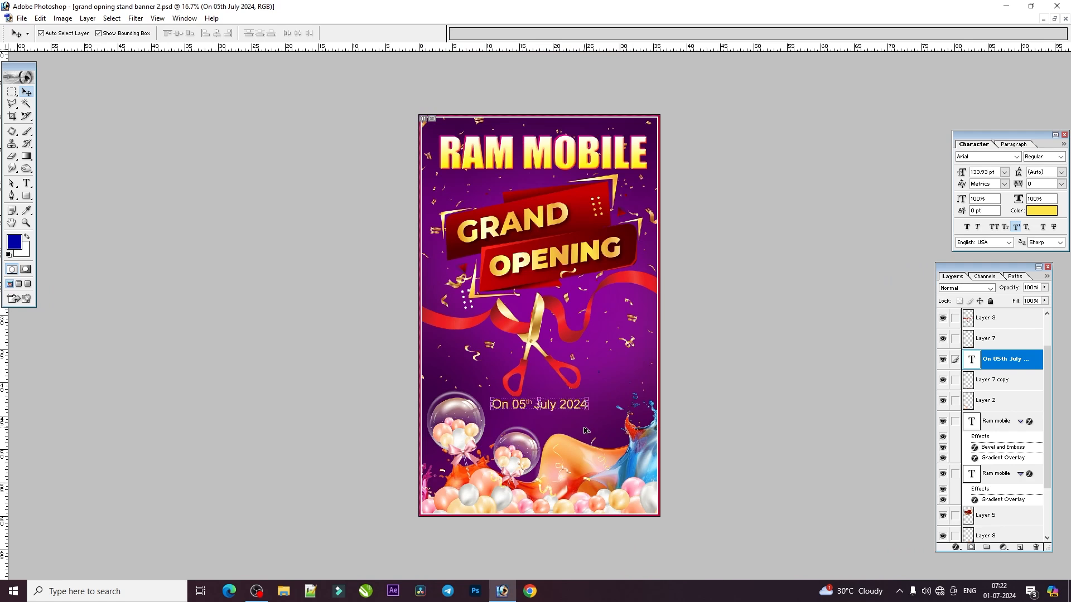
Try moving the balloon and paint splash artwork at the base of the banner, restoring its position.
{"action": "left_click_drag", "start_coordinate": [454, 460], "coordinate": [467, 409]}
{"action": "key", "text": "ctrl+z"}
{"action": "left_click_drag", "start_coordinate": [642, 463], "coordinate": [656, 375]}
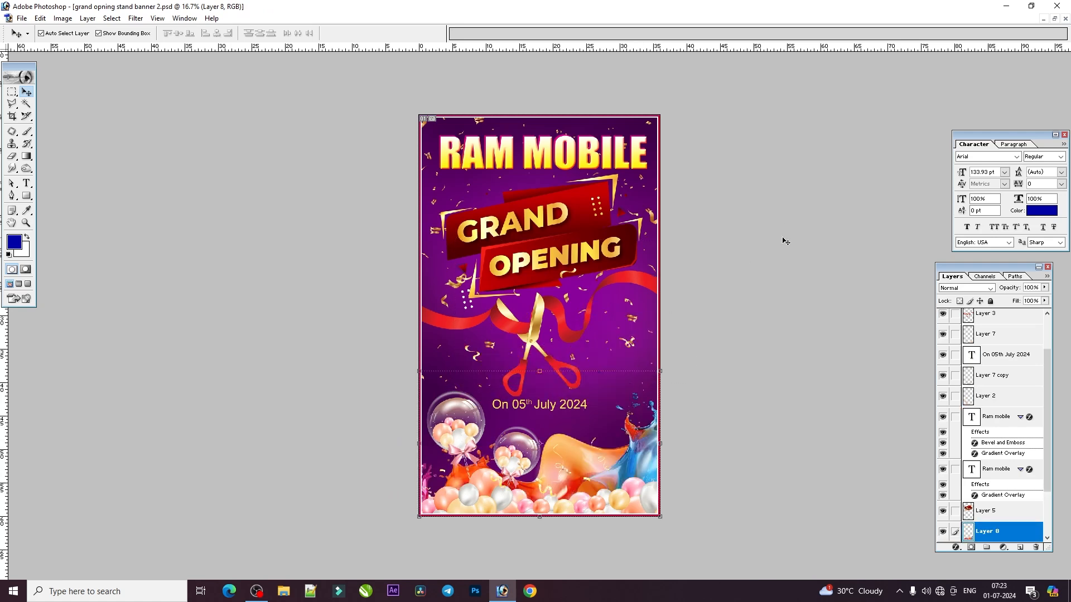
Examine the GRAND OPENING artwork, scissors, ribbon and confetti of the stand banner up close and as a whole.
{"action": "key", "text": "ctrl+0"}
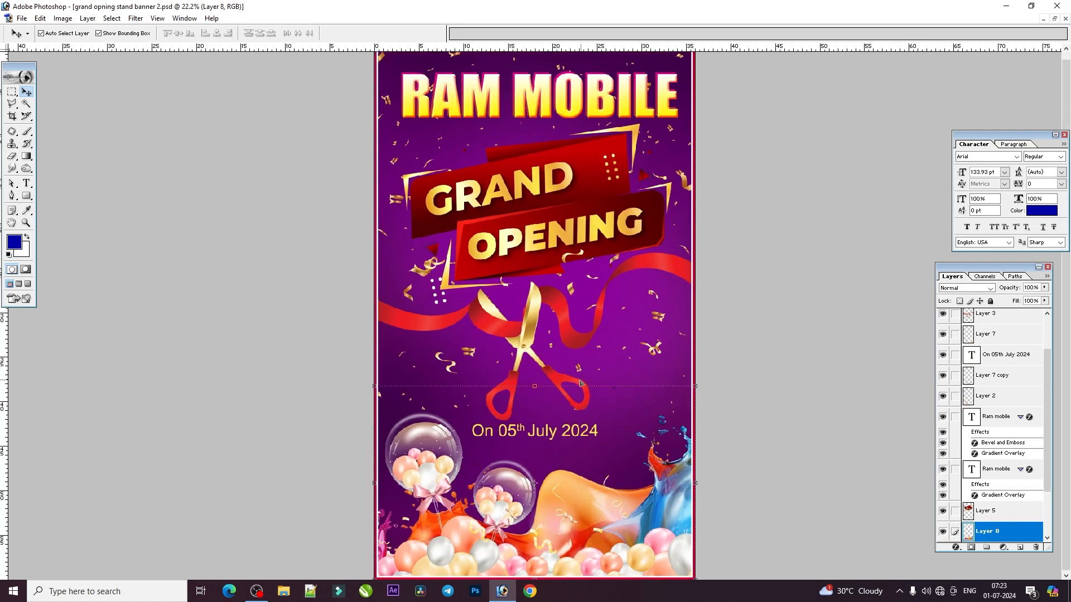
{"action": "key", "text": "ctrl+minus"}
{"action": "key", "text": "ctrl+plus"}
{"action": "key", "text": "ctrl+plus"}
{"action": "key", "text": "ctrl+plus"}
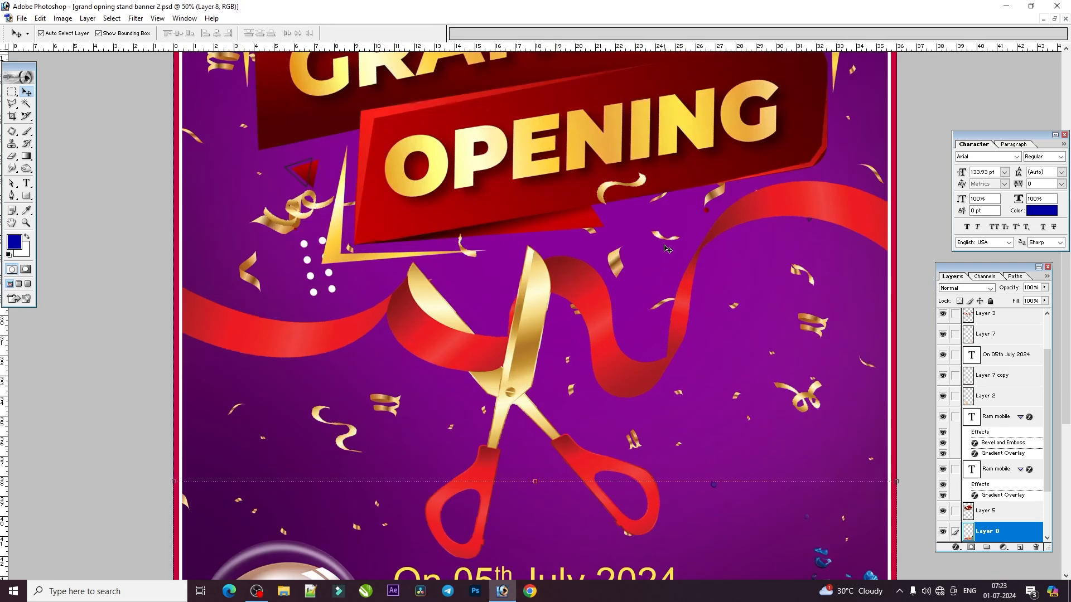
{"action": "scroll", "coordinate": [665, 248], "scroll_direction": "up", "scroll_amount": 3}
{"action": "key", "text": "ctrl+plus"}
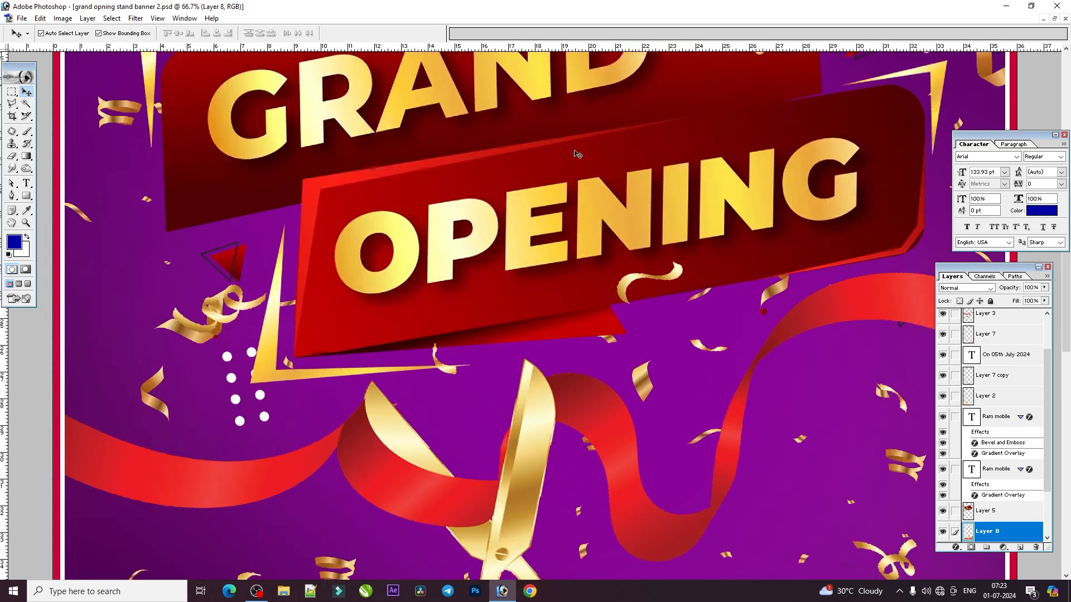
{"action": "key", "text": "ctrl+minus"}
{"action": "key", "text": "ctrl+minus"}
{"action": "key", "text": "ctrl+minus"}
{"action": "key", "text": "ctrl+minus"}
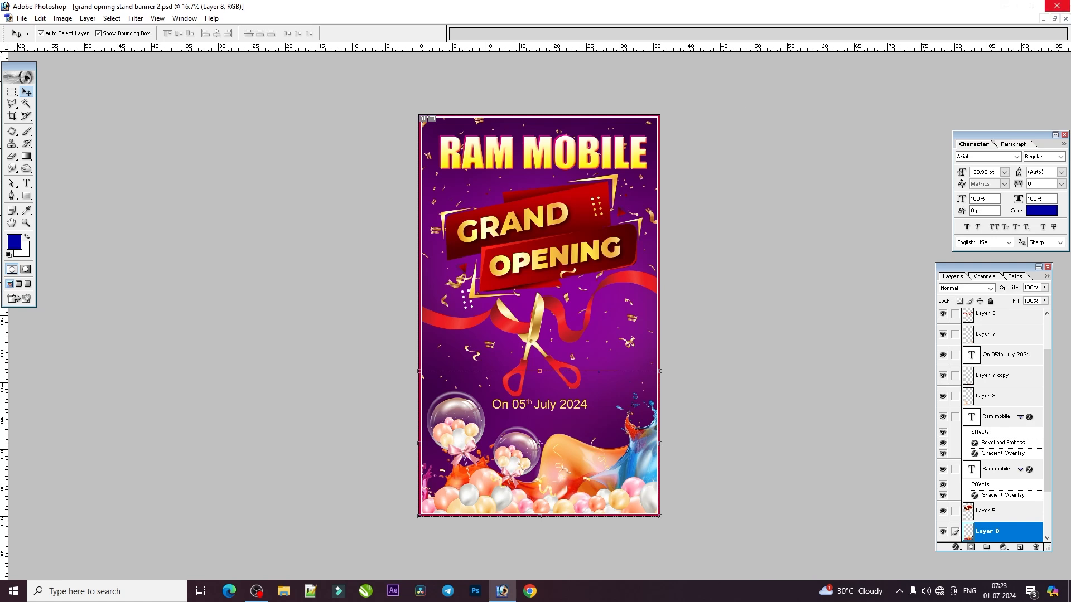
Check the stand banner's image size without changing it, and close grand opning stand banner 2.psd without saving.
{"action": "left_click", "coordinate": [62, 19]}
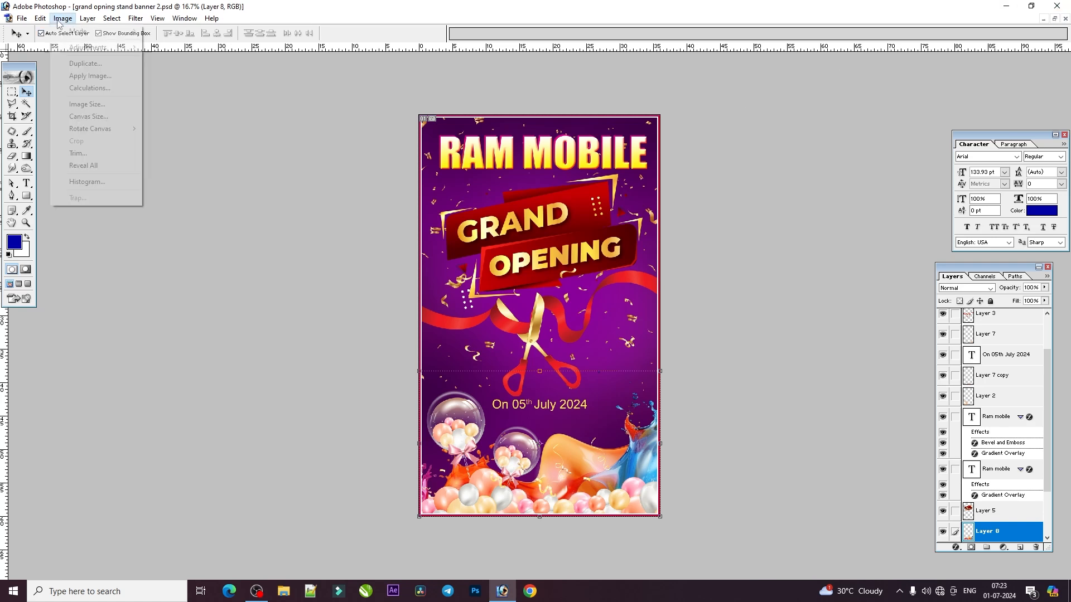
{"action": "left_click", "coordinate": [87, 106]}
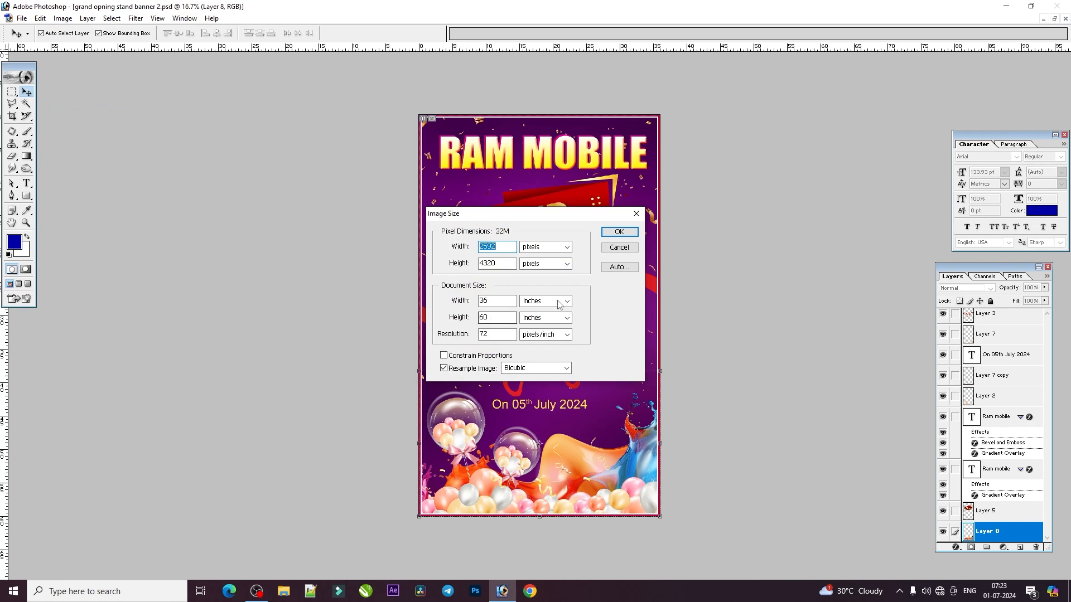
{"action": "left_click", "coordinate": [637, 214]}
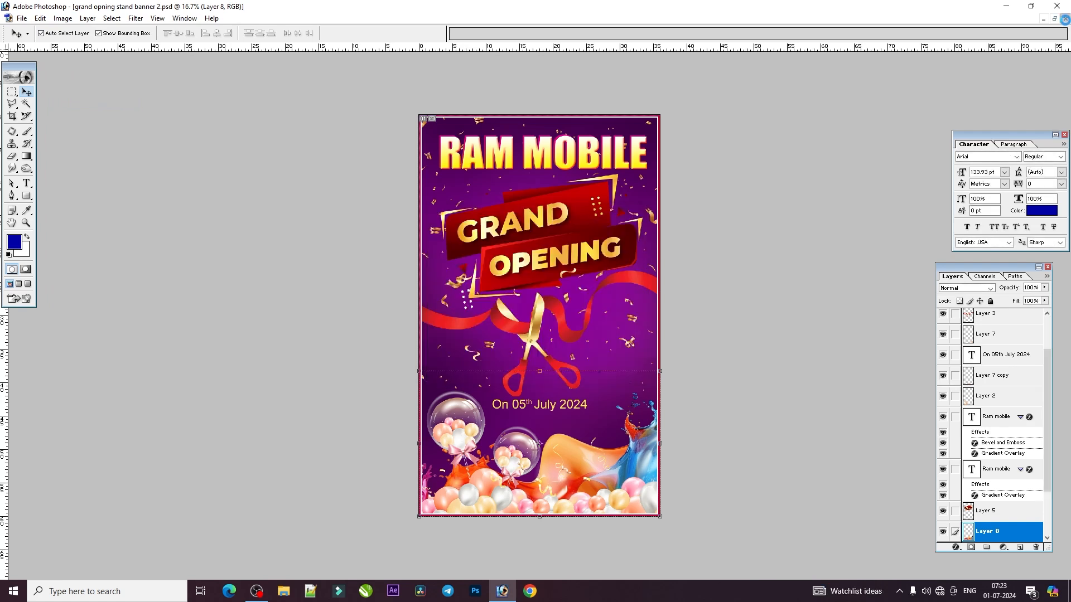
{"action": "left_click", "coordinate": [1065, 18]}
{"action": "left_click", "coordinate": [533, 223]}
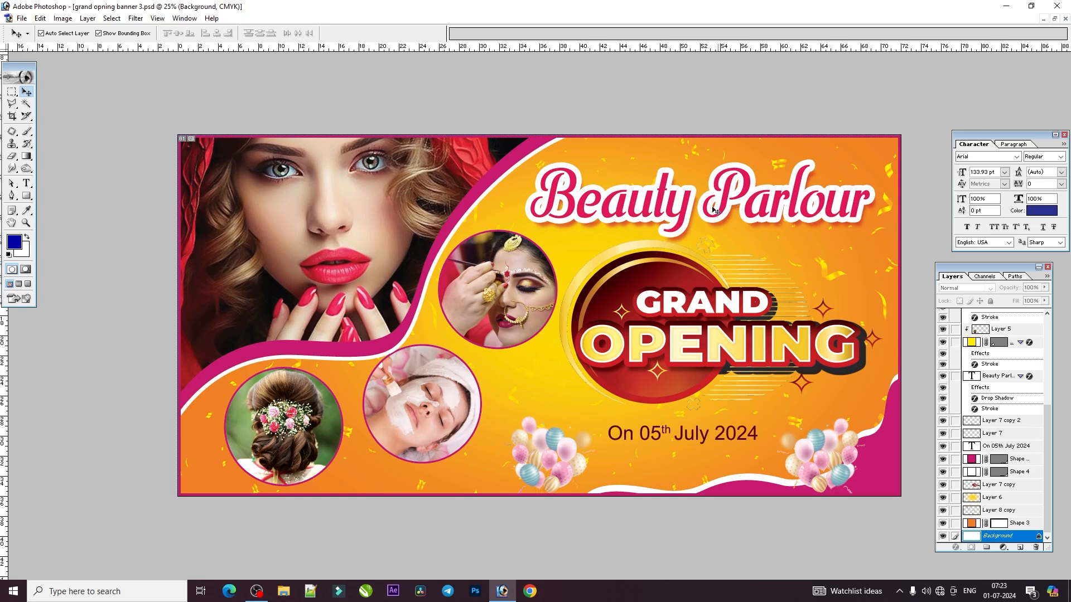
Select the woman's photo and the GRAND OPENING artwork in the beauty parlour banner, and undo a trial shift of the artwork.
{"action": "left_click", "coordinate": [326, 253]}
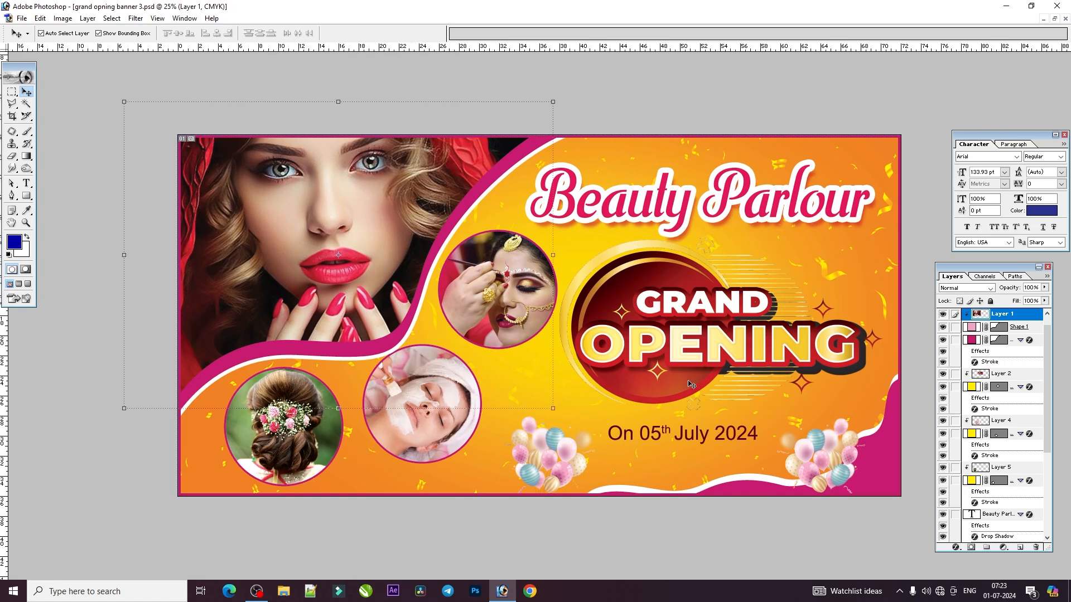
{"action": "left_click", "coordinate": [699, 353]}
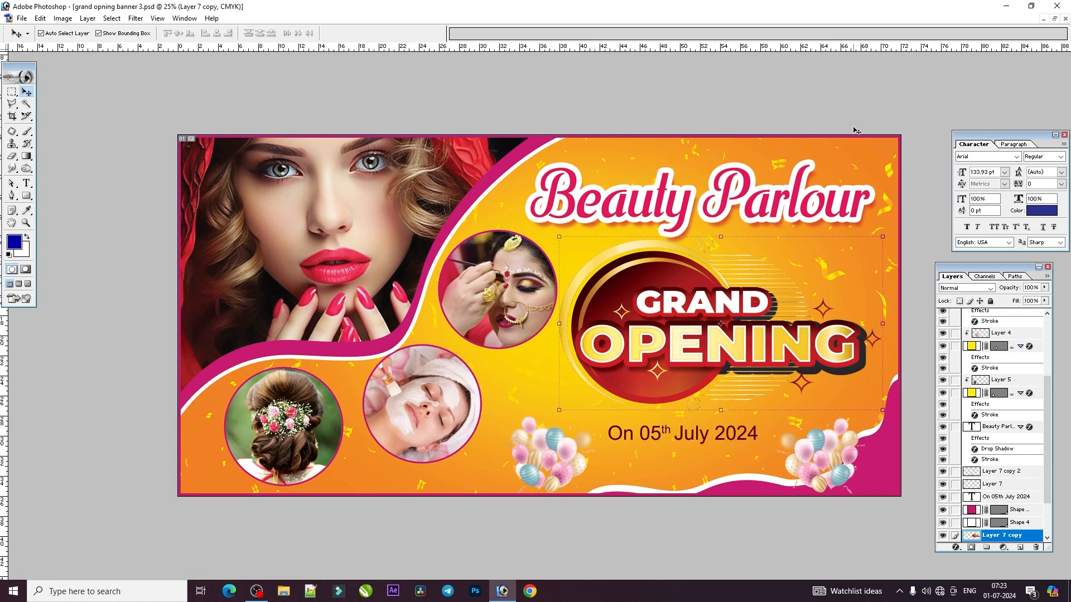
{"action": "mouse_move", "coordinate": [692, 337]}
{"action": "left_mouse_down"}
{"action": "mouse_move", "coordinate": [639, 359]}
{"action": "mouse_move", "coordinate": [673, 335]}
{"action": "left_mouse_up"}
{"action": "key", "text": "ctrl+z"}
Close grand opning banner 3.psd without saving its changes and maximize the grand opning banner 2.psd document.
{"action": "left_click", "coordinate": [1054, 18]}
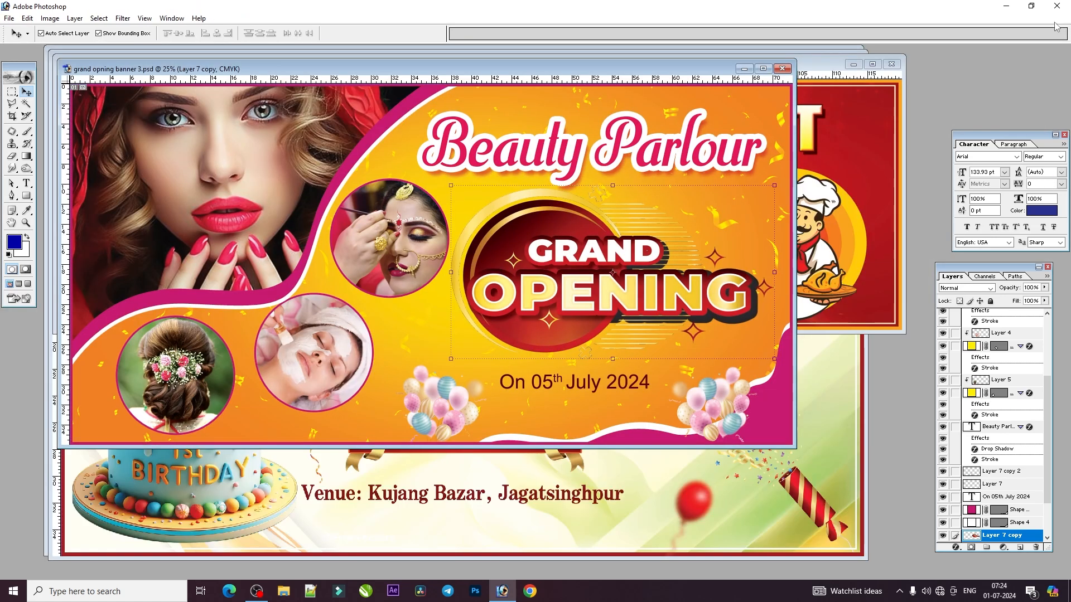
{"action": "left_click", "coordinate": [781, 69]}
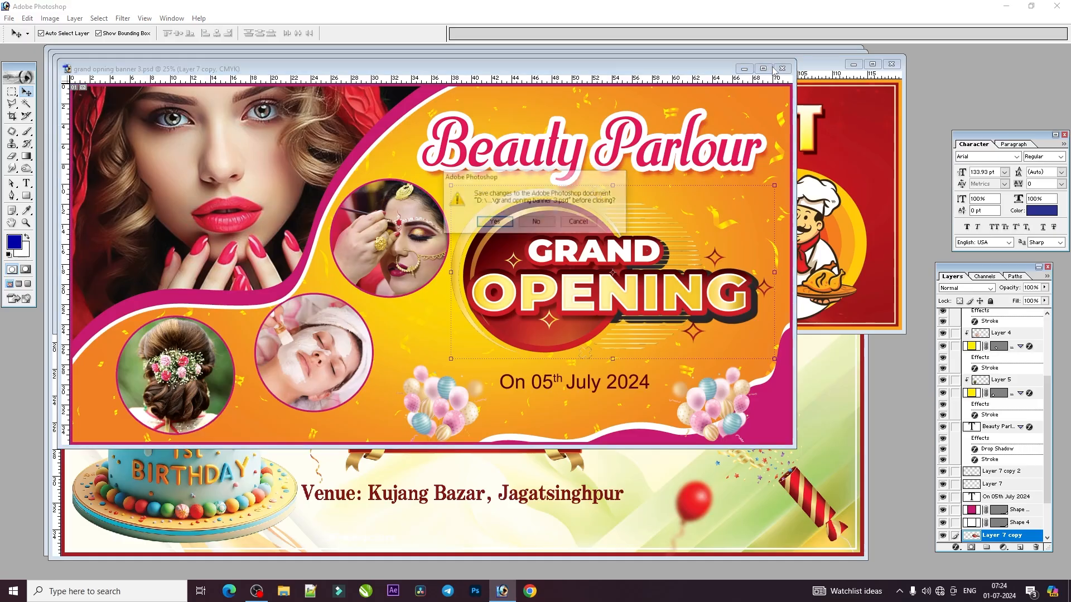
{"action": "left_click", "coordinate": [538, 222]}
{"action": "left_click", "coordinate": [872, 64]}
Select Layer 1, the red background beneath the MAA HOTEL & RESTAURANT artwork, from the overlapping layers.
{"action": "scroll", "coordinate": [778, 215], "scroll_direction": "down", "scroll_amount": 3}
{"action": "scroll", "coordinate": [767, 229], "scroll_direction": "up", "scroll_amount": 2}
{"action": "right_click", "coordinate": [754, 270]}
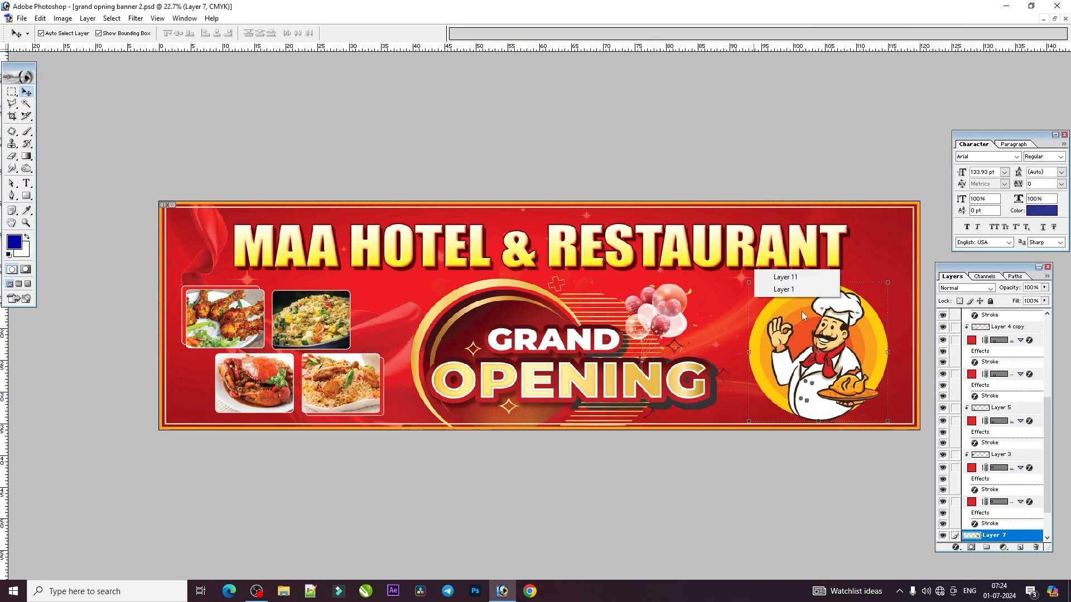
{"action": "left_click", "coordinate": [784, 289]}
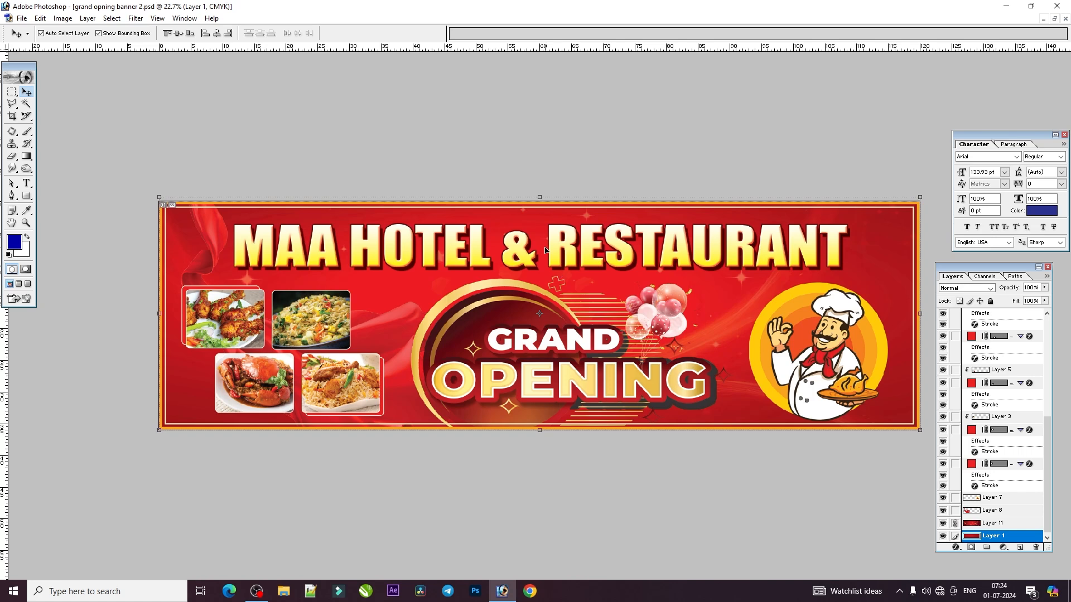
Try deleting Layer 3, the fried chicken photo in the restaurant banner.
{"action": "left_click", "coordinate": [225, 329]}
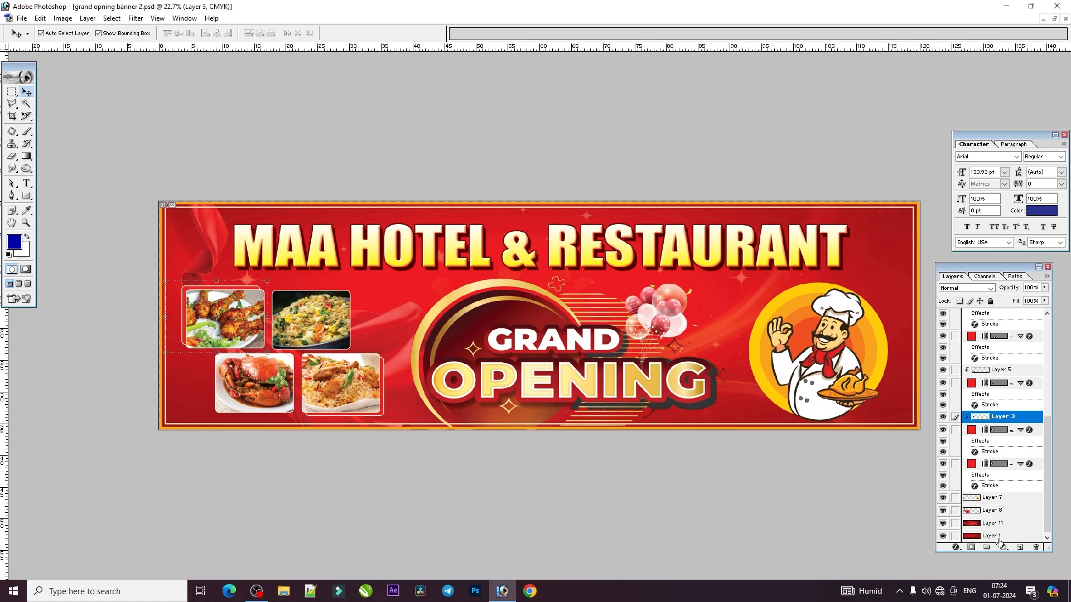
{"action": "left_click", "coordinate": [1036, 547]}
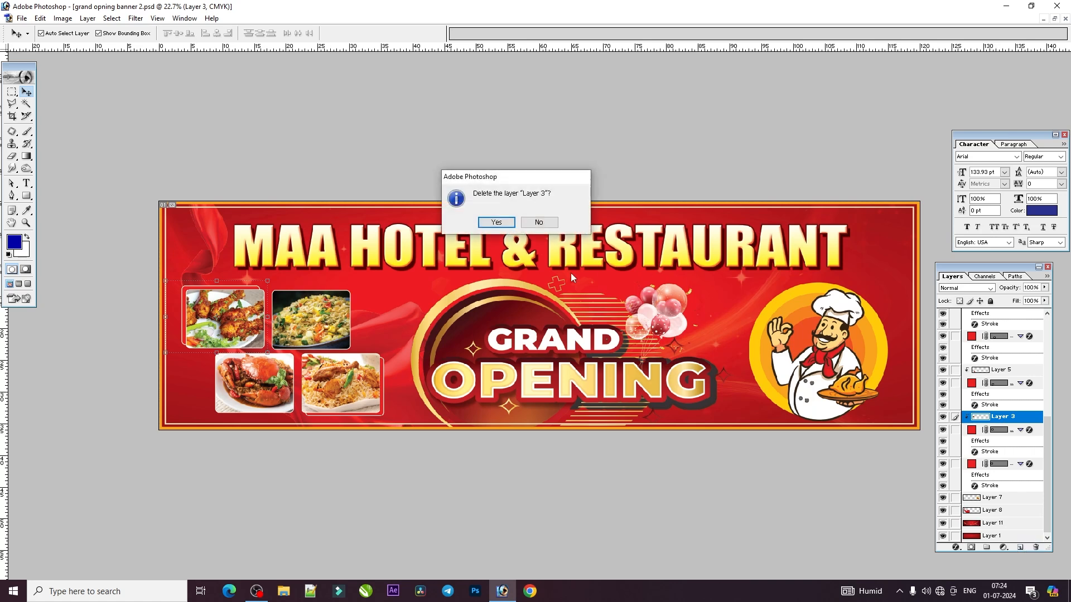
{"action": "left_click", "coordinate": [496, 222]}
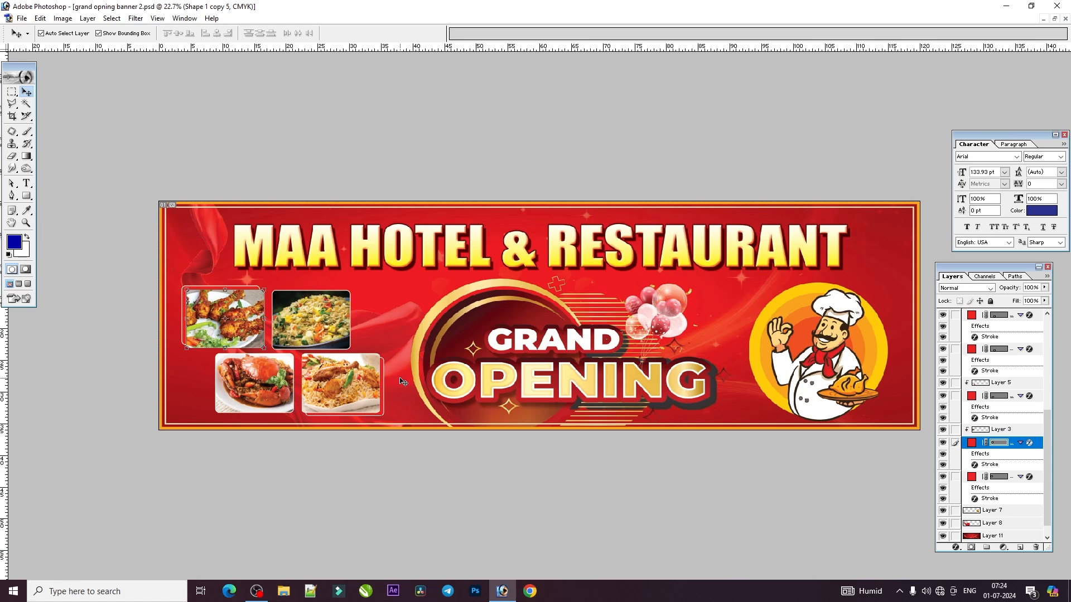
Close grand opning banner 2.psd without saving its changes.
{"action": "left_click", "coordinate": [1064, 18]}
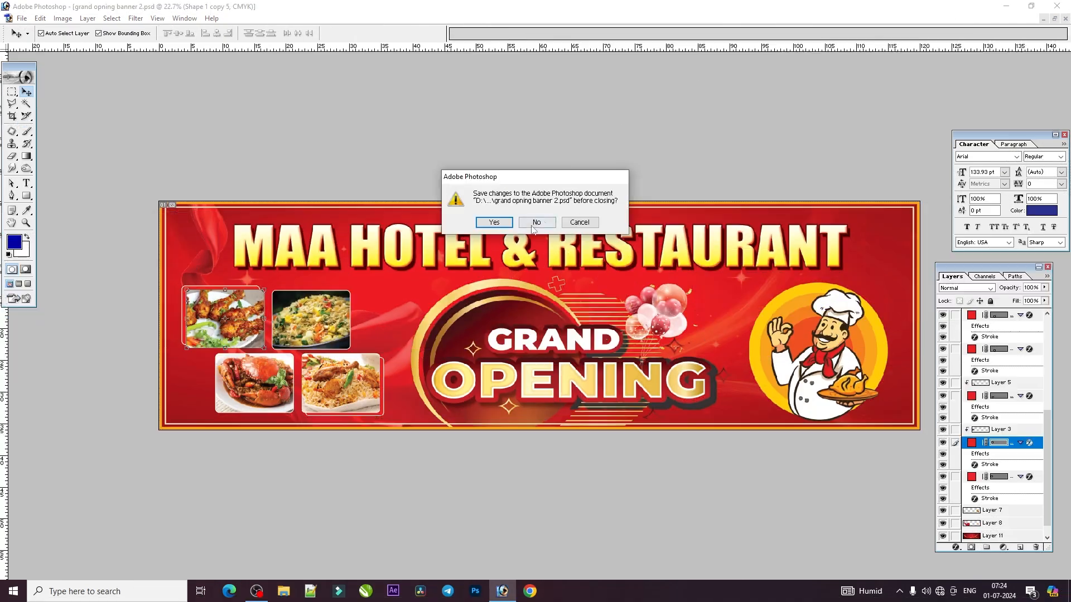
{"action": "left_click", "coordinate": [535, 226]}
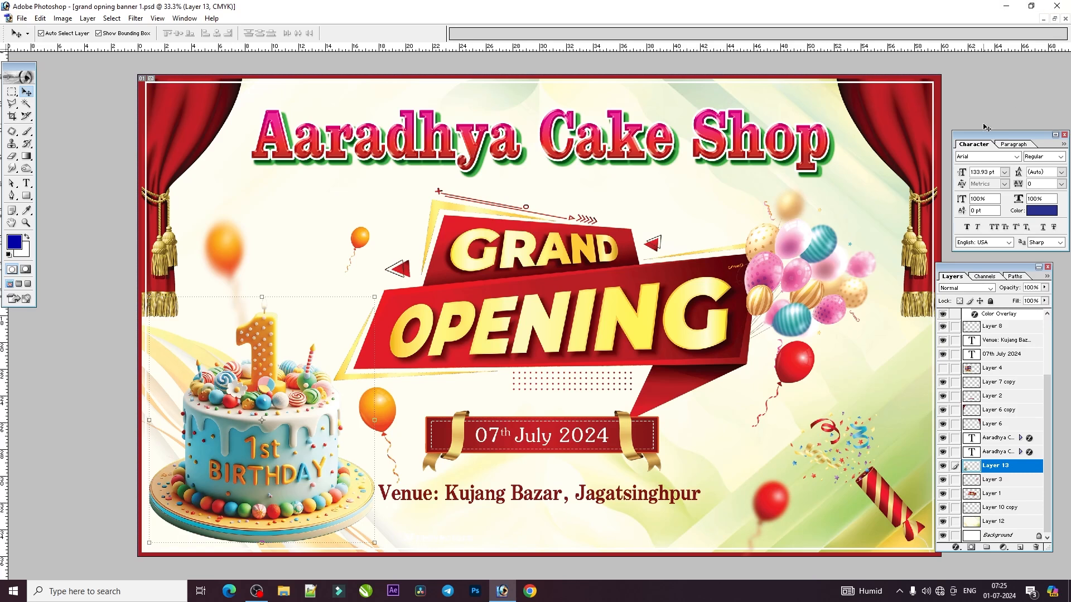
Check the pixel dimensions and document size of grand opning banner 1.psd without changing them.
{"action": "left_click", "coordinate": [63, 18]}
{"action": "mouse_move", "coordinate": [79, 51]}
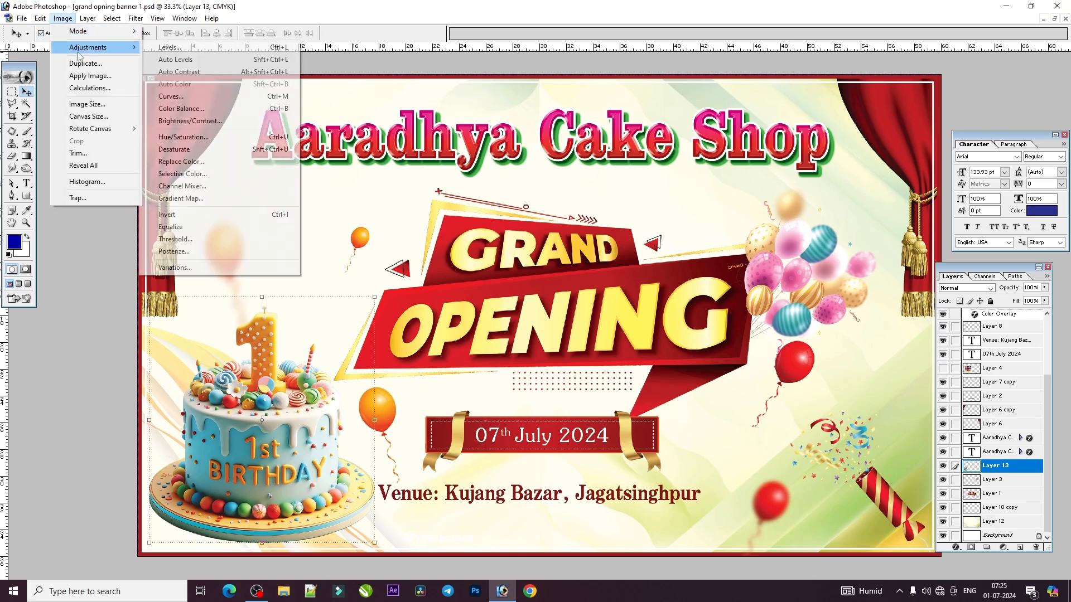
{"action": "left_click", "coordinate": [87, 104]}
{"action": "left_click", "coordinate": [495, 302]}
{"action": "left_click", "coordinate": [497, 317]}
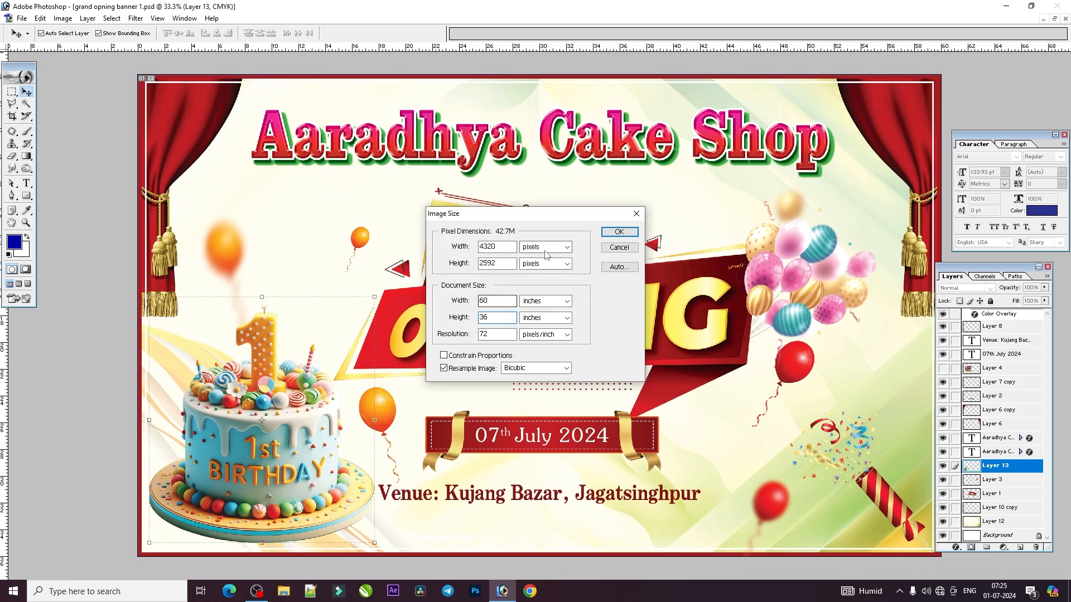
{"action": "left_click", "coordinate": [636, 214]}
Replace the front Aaradhya Cake Shop headline text with "sfdsfdgfhf".
{"action": "right_click", "coordinate": [512, 313]}
{"action": "left_click", "coordinate": [530, 319]}
{"action": "left_click", "coordinate": [432, 140]}
{"action": "left_click", "coordinate": [26, 182]}
{"action": "left_click", "coordinate": [385, 136]}
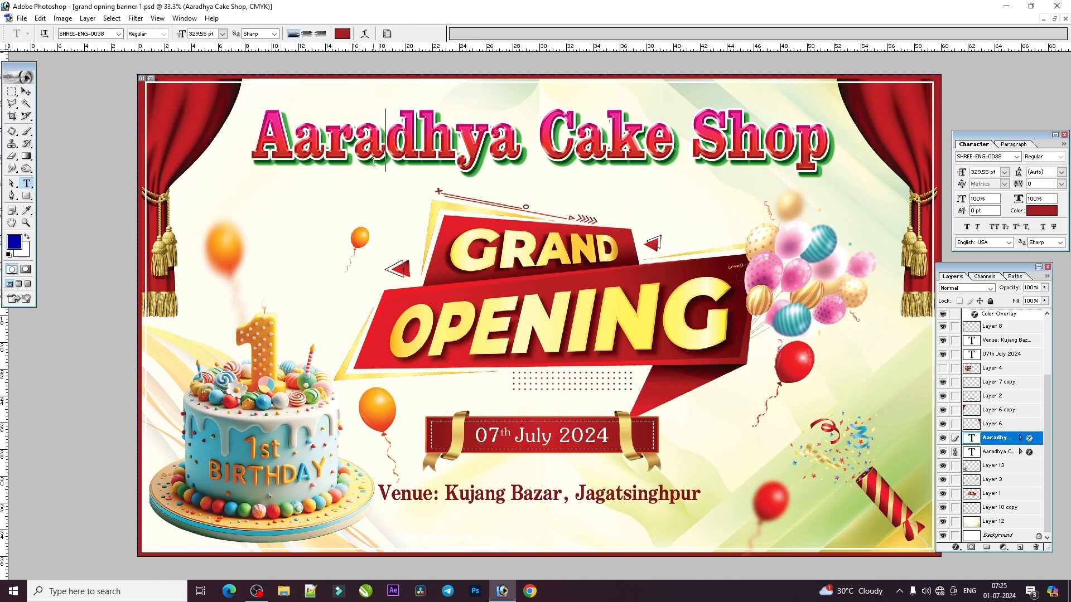
{"action": "key", "text": "ctrl+a"}
{"action": "type", "text": "sfdsfdgfhf"}
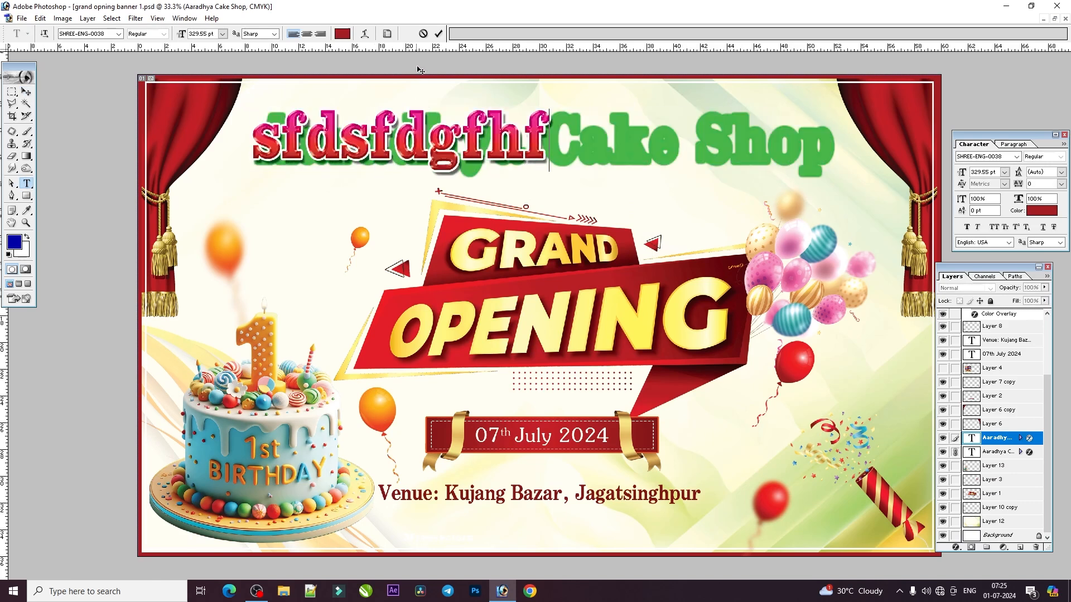
{"action": "left_click", "coordinate": [438, 34]}
Copy the sfdsfdgfhf text and paste it over the wording of the green Aaradhya Cake Shop shadow layer.
{"action": "left_click", "coordinate": [466, 139]}
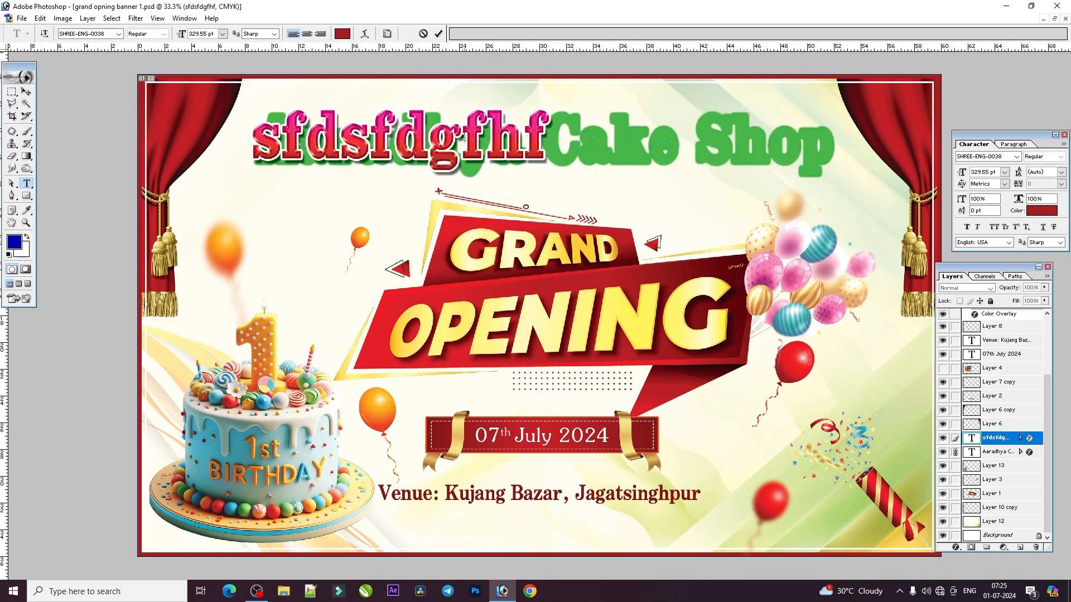
{"action": "key", "text": "ctrl+a"}
{"action": "key", "text": "ctrl+c"}
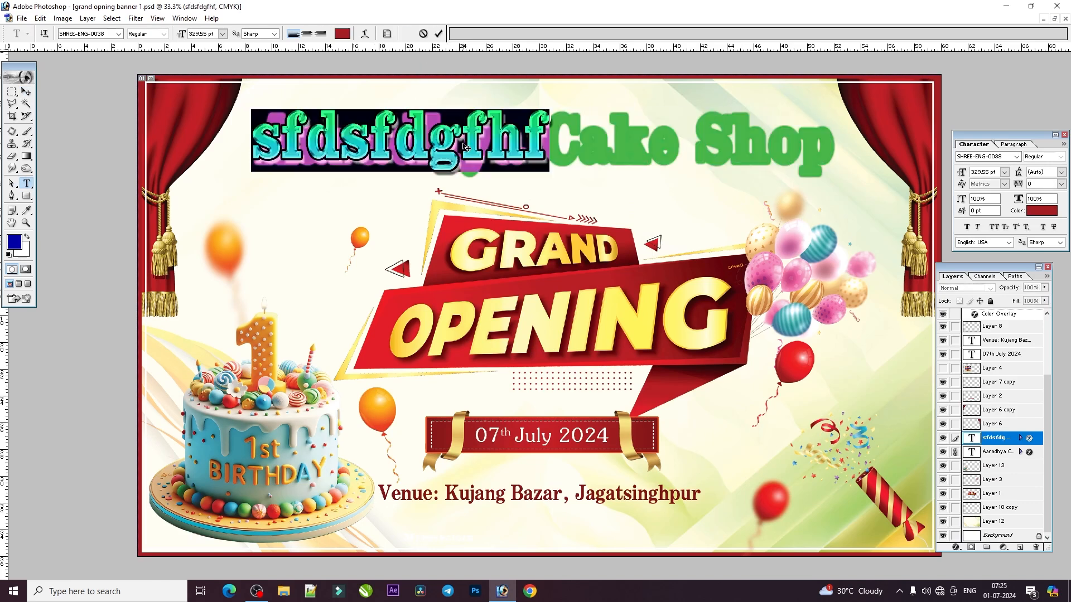
{"action": "left_click", "coordinate": [439, 33]}
{"action": "double_click", "coordinate": [670, 155]}
{"action": "key", "text": "ctrl+a"}
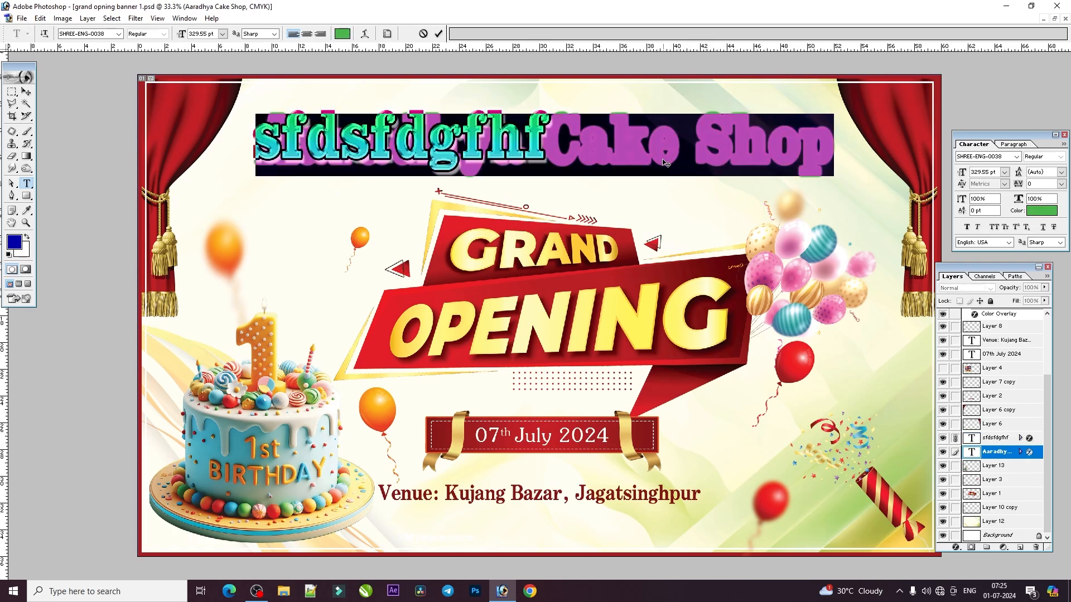
{"action": "key", "text": "ctrl+v"}
{"action": "key", "text": "ctrl+Return"}
Try moving the sfdsfdgfhf headline sideways, and undo the move and both headline text replacements.
{"action": "left_click_drag", "start_coordinate": [390, 150], "coordinate": [586, 149]}
{"action": "key", "text": "ctrl+z"}
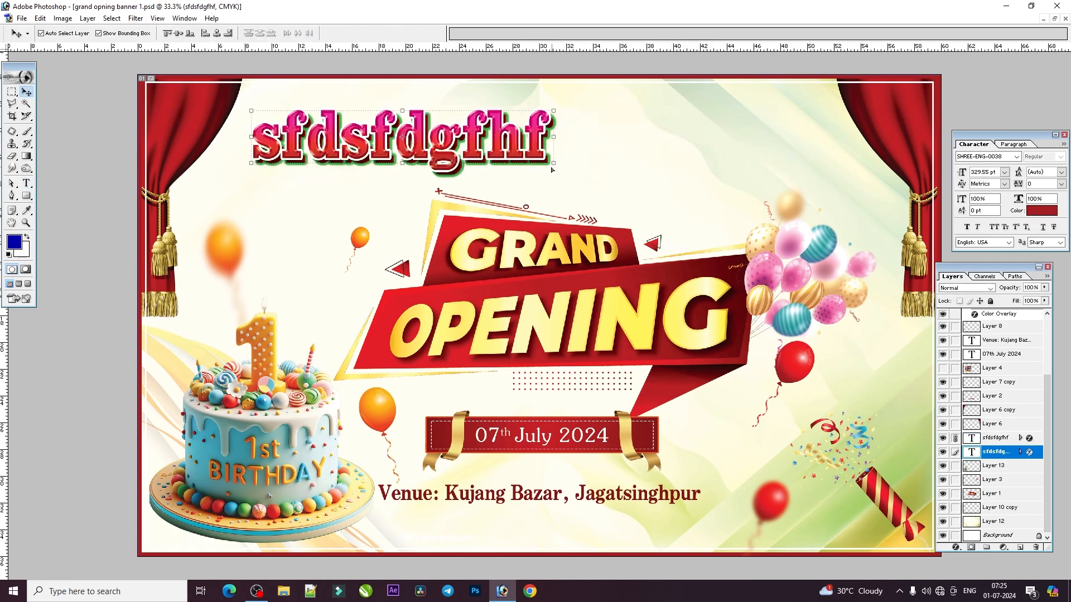
{"action": "key", "text": "ctrl+alt+z"}
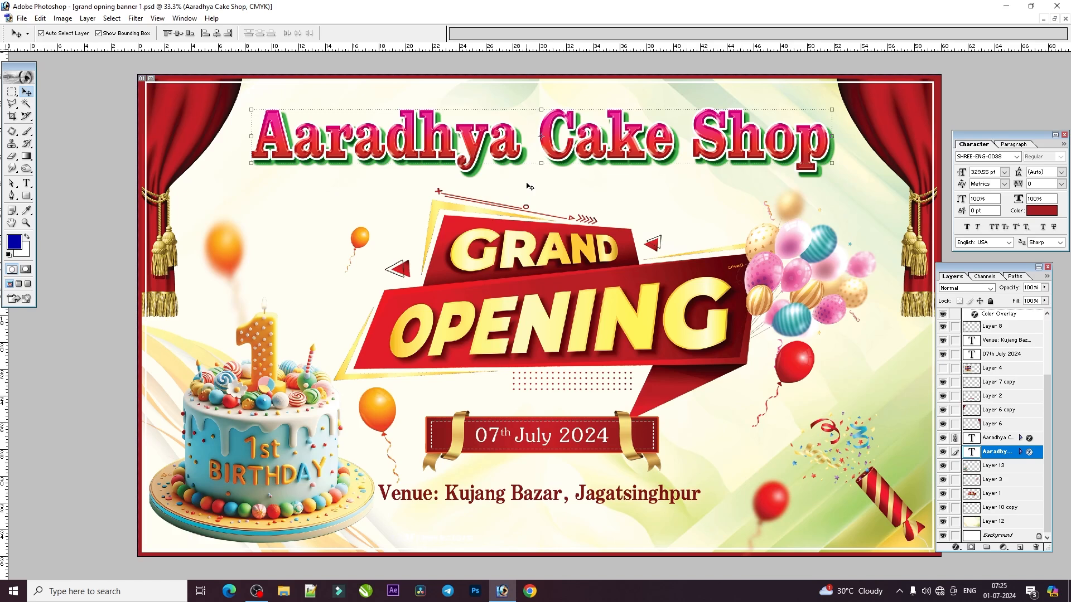
Try moving the birthday cake on Layer 13 up and slightly right, and undo the move.
{"action": "left_click_drag", "start_coordinate": [281, 456], "coordinate": [296, 399]}
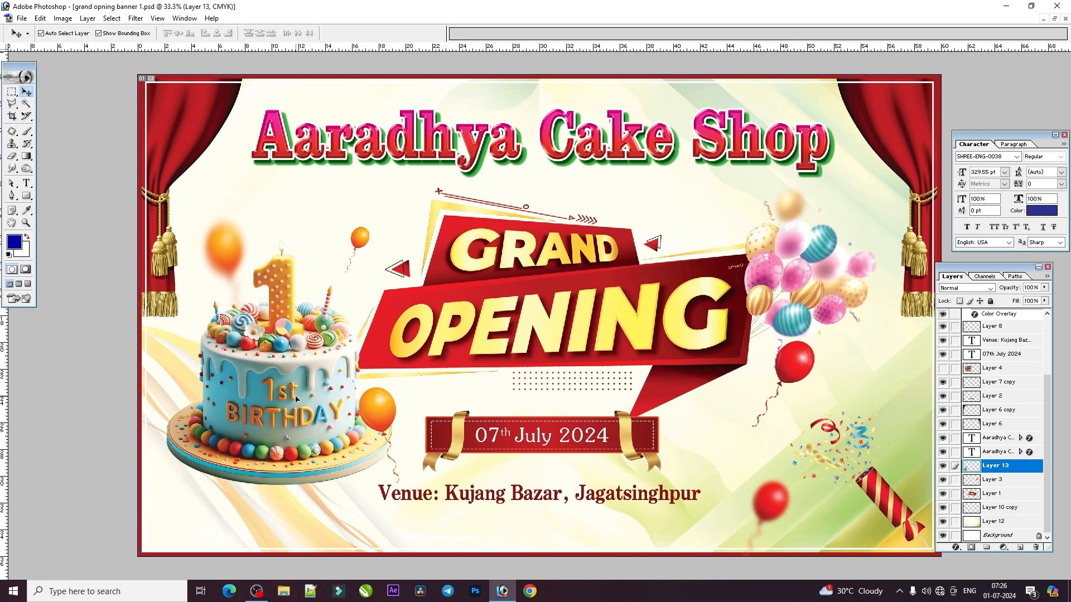
{"action": "key", "text": "ctrl+z"}
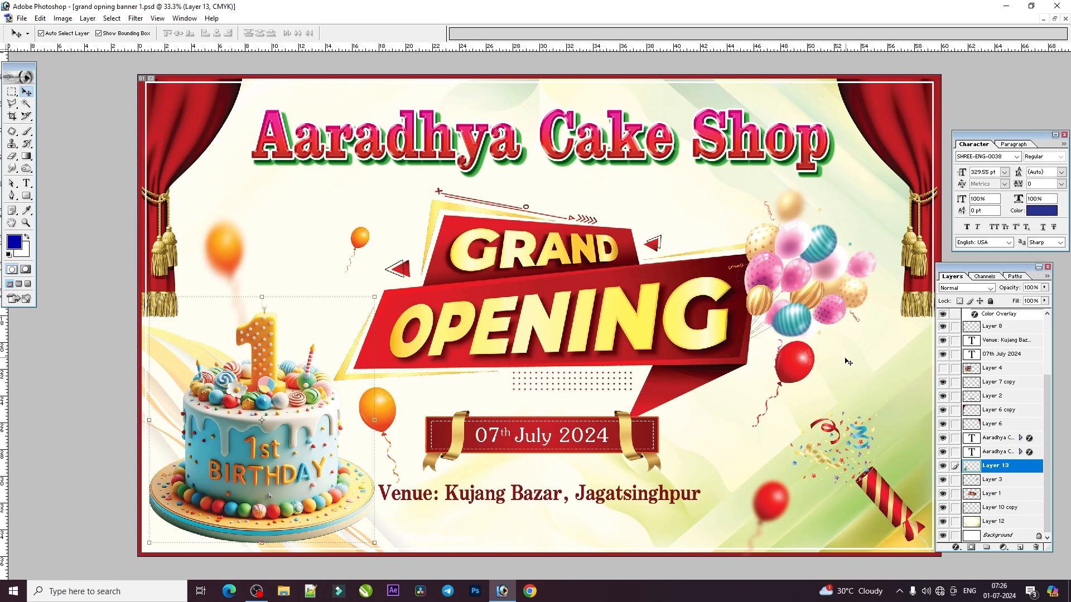
Close grand opning banner 1.psd without saving its changes and enlarge the view of the Odia banner to 33.3%.
{"action": "left_click", "coordinate": [1065, 18]}
{"action": "left_click", "coordinate": [560, 225]}
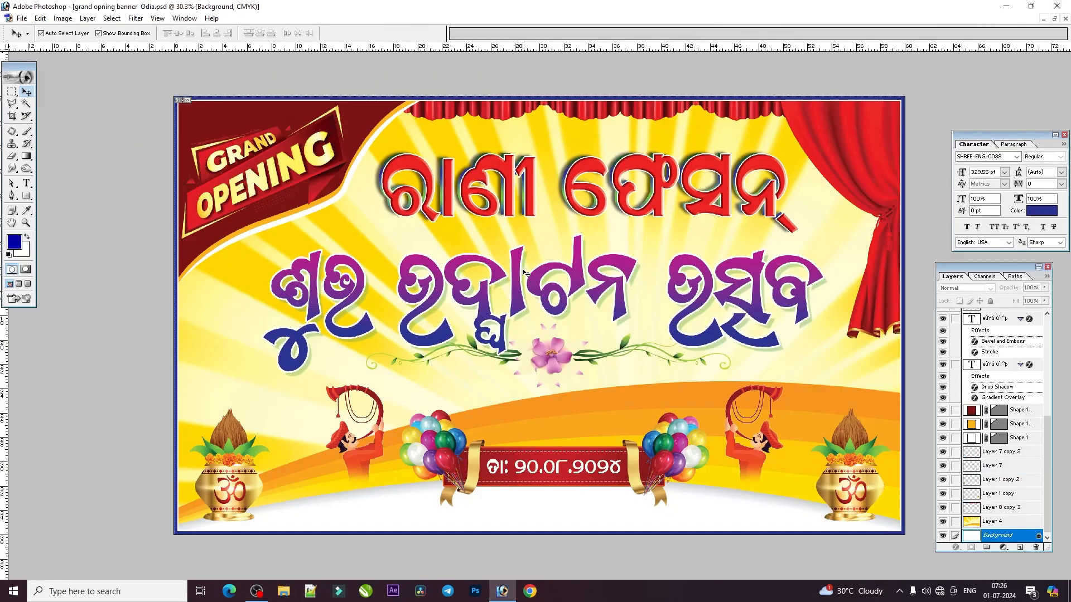
{"action": "key", "text": "ctrl+plus"}
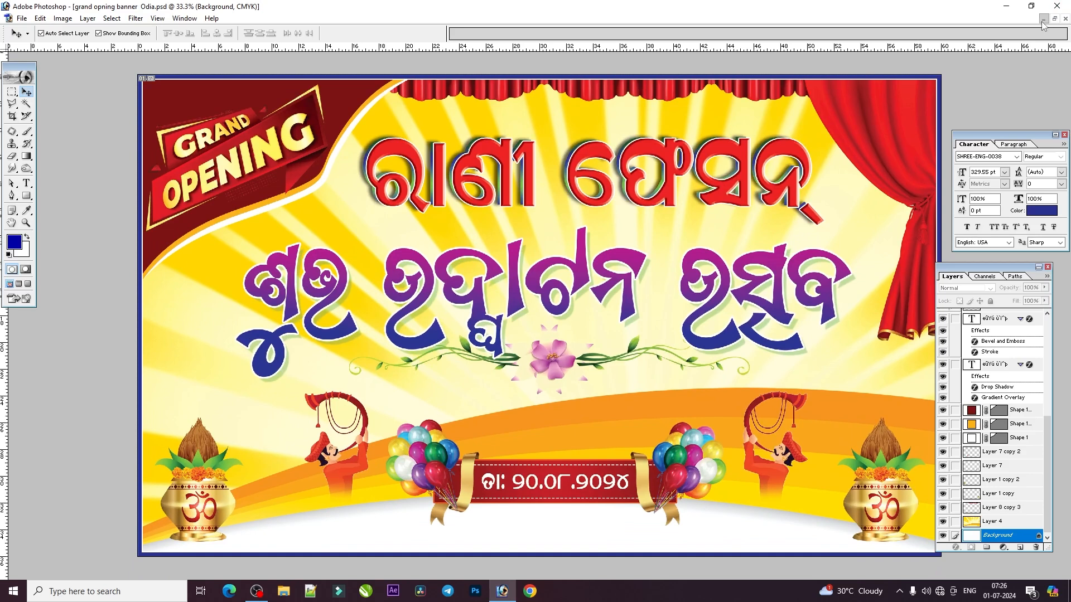
{"action": "left_click", "coordinate": [1042, 19]}
{"action": "left_click", "coordinate": [62, 572]}
{"action": "left_click", "coordinate": [63, 572]}
{"action": "left_click", "coordinate": [62, 572]}
Examine the Odia banner's separate layers by selecting the purple-blue headline and the left and right Om kalash pots.
{"action": "left_click", "coordinate": [806, 351]}
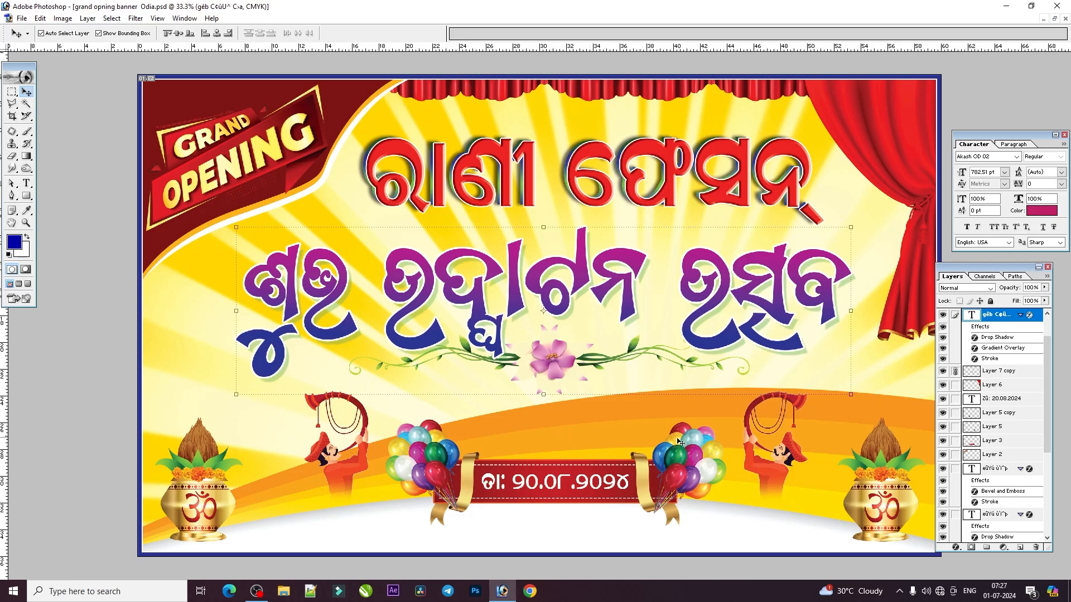
{"action": "scroll", "coordinate": [261, 323], "scroll_direction": "down", "scroll_amount": 3}
{"action": "scroll", "coordinate": [261, 323], "scroll_direction": "up", "scroll_amount": 3}
{"action": "left_click", "coordinate": [199, 480]}
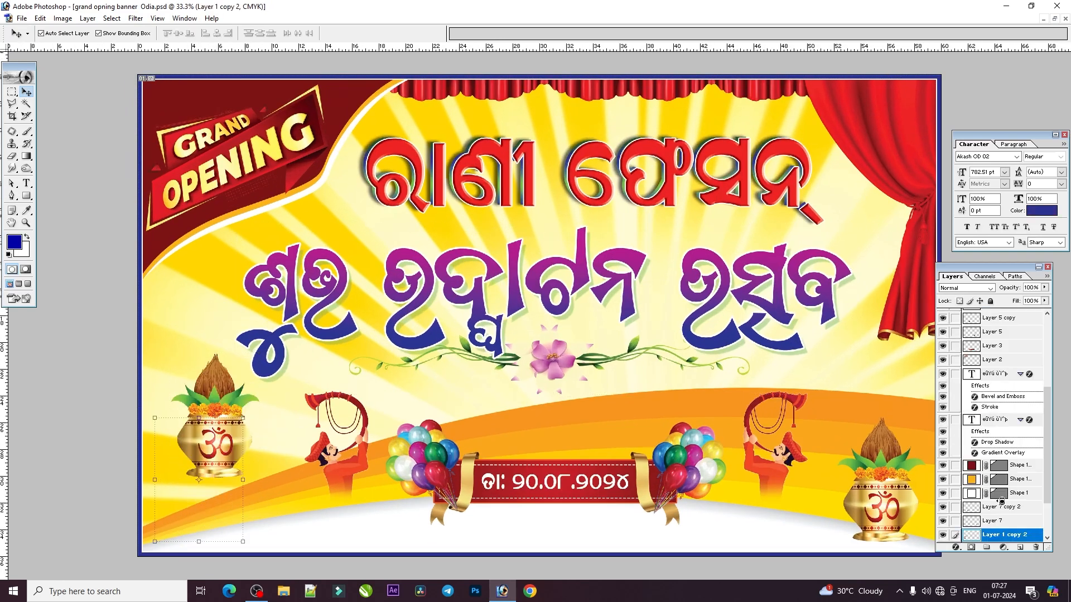
{"action": "left_click", "coordinate": [918, 501]}
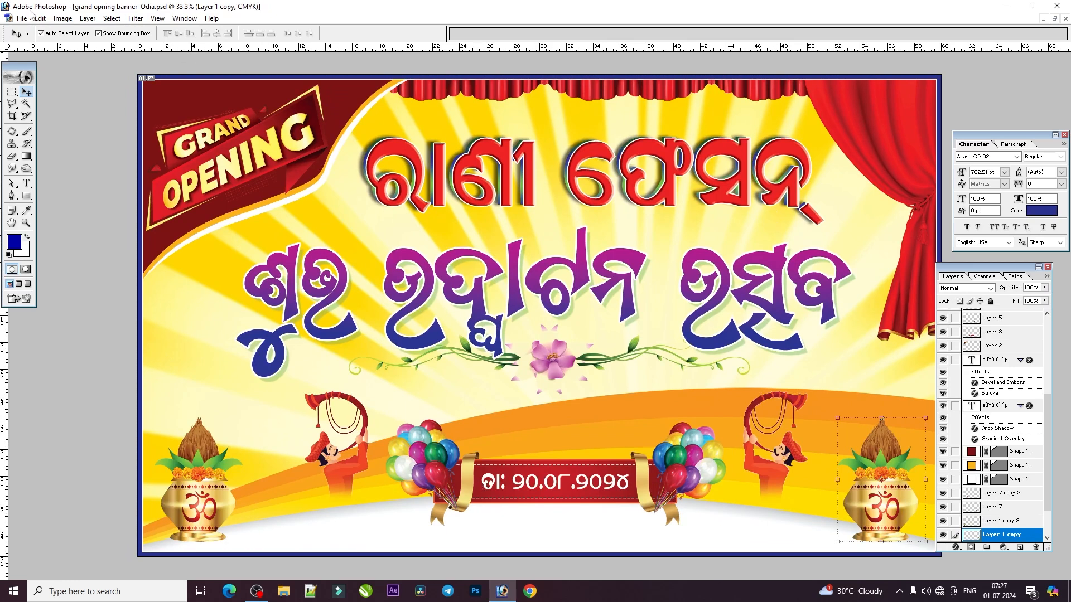
Check the pixel dimensions and document size of the Odia banner without changing them.
{"action": "left_click", "coordinate": [22, 20]}
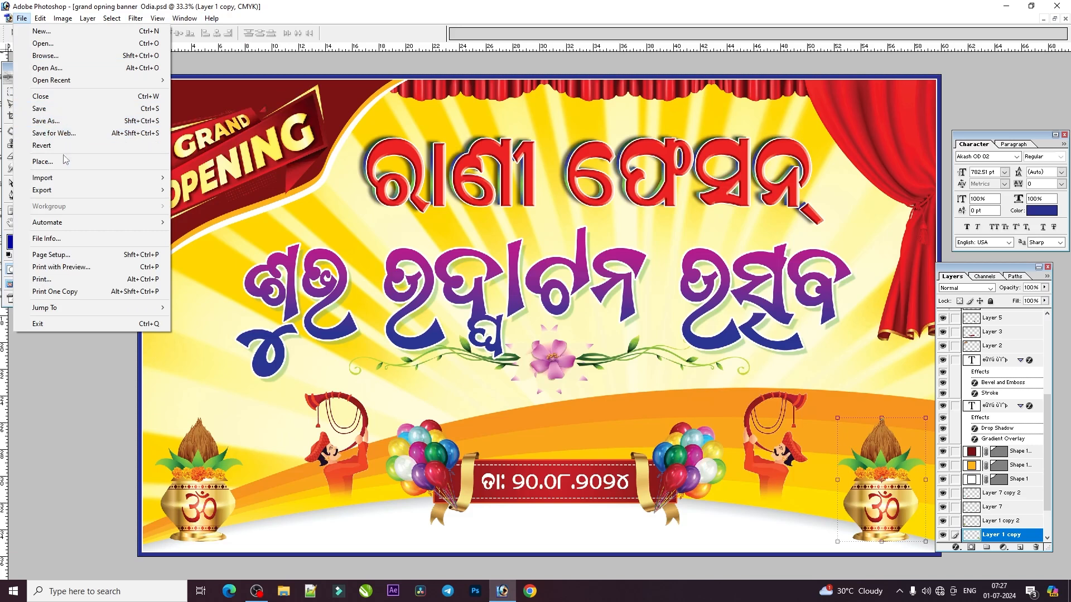
{"action": "key", "text": "alt+ctrl+i"}
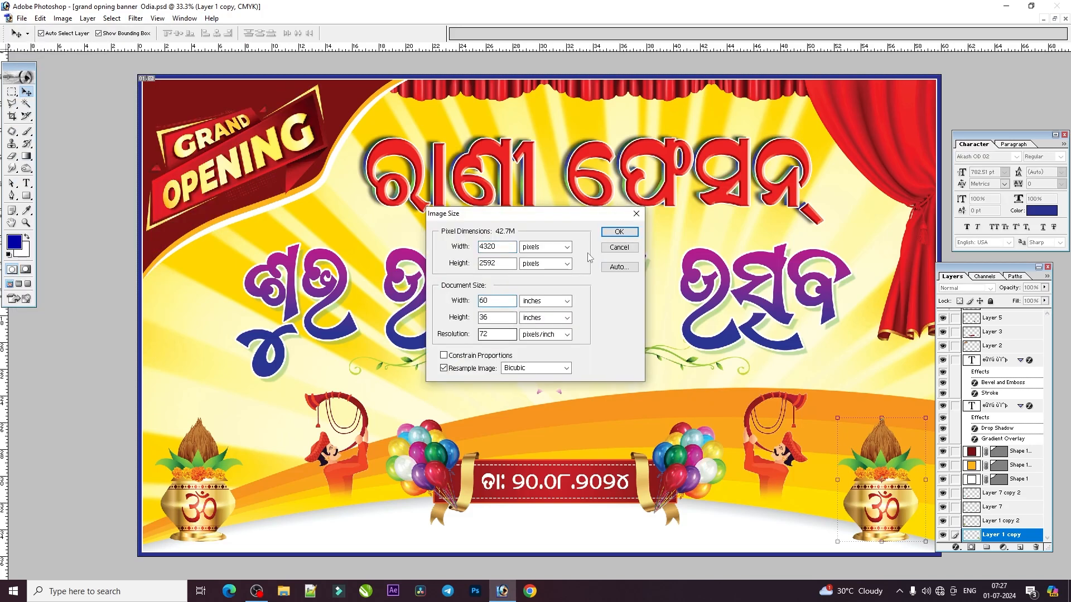
{"action": "left_click", "coordinate": [636, 213]}
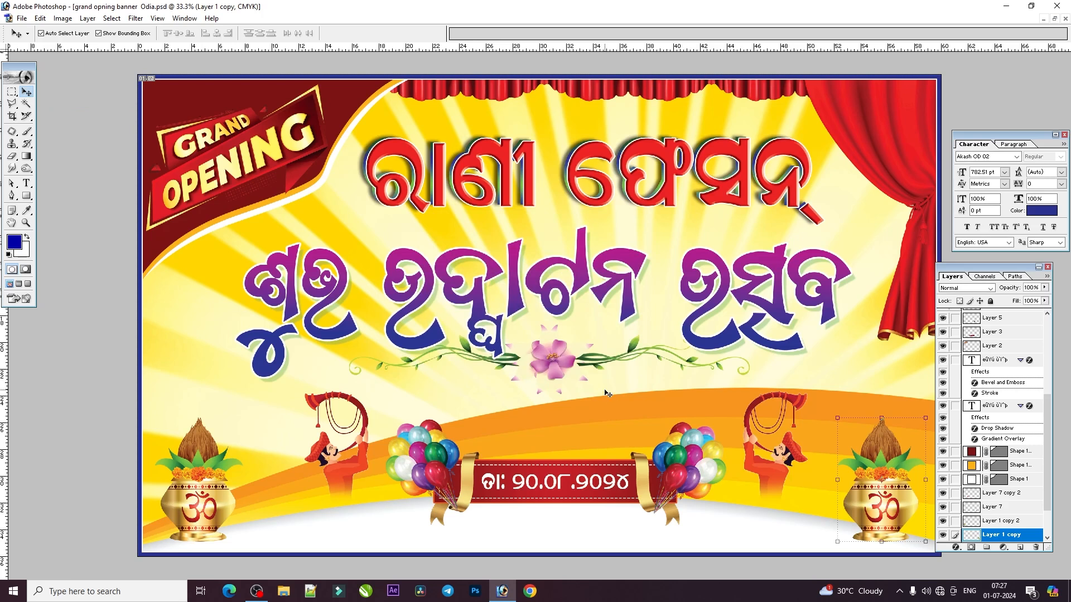